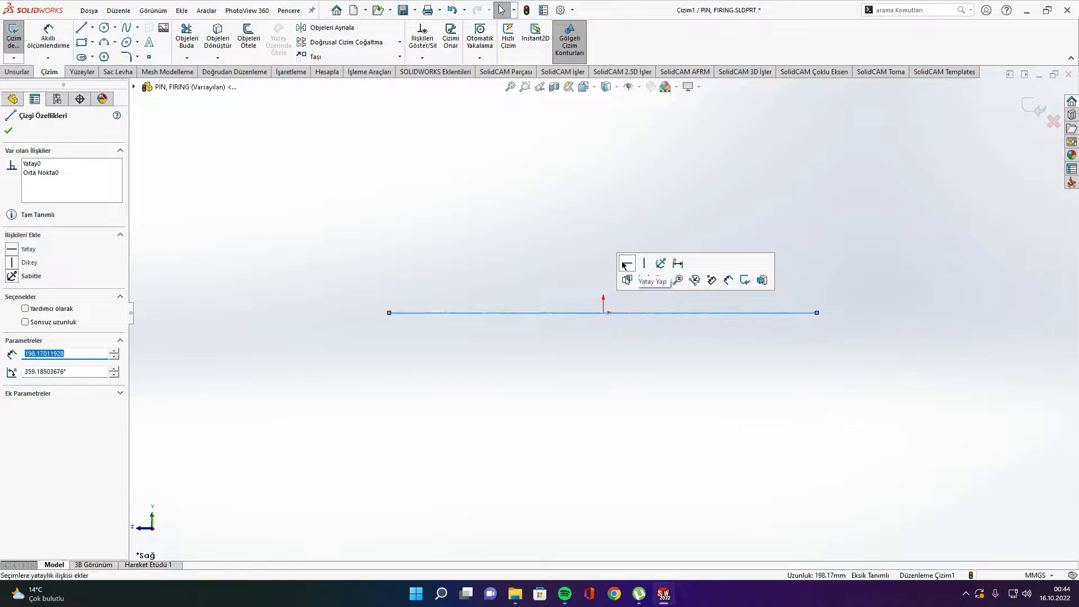
Stretch the horizontal line through the origin to about 558 mm and convert it to construction geometry
drag(390, 314, 2, 295)
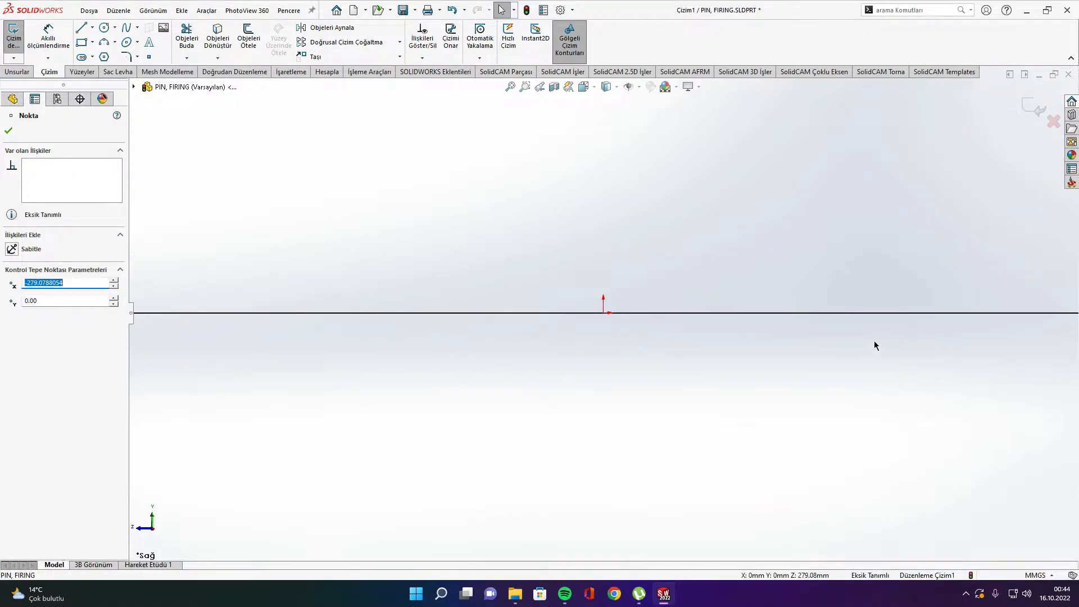
click(879, 343)
scroll(767, 336, up, 7)
click(706, 315)
click(747, 277)
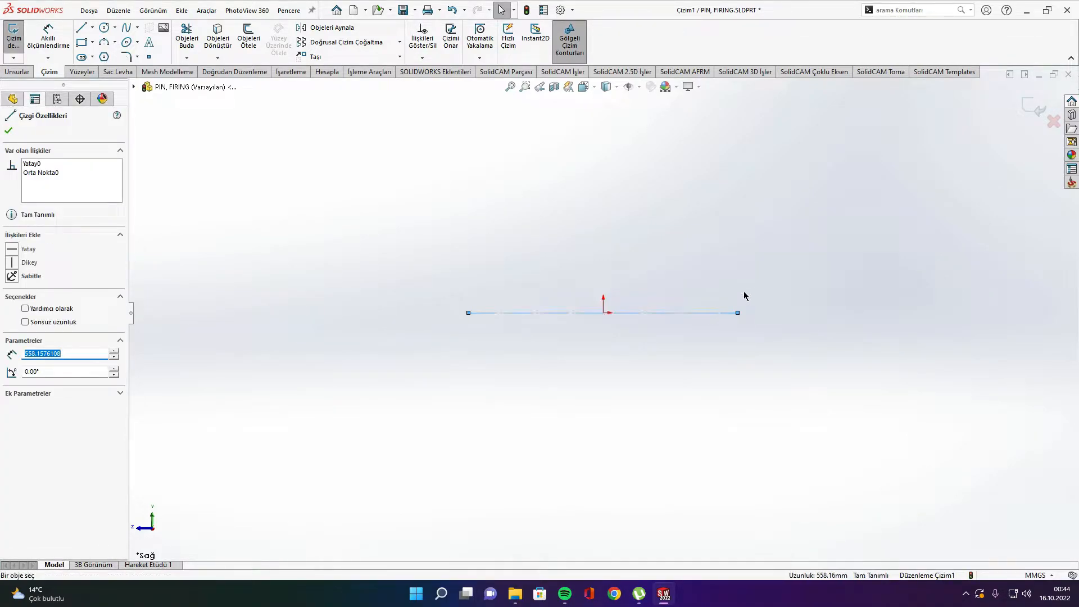
click(591, 321)
scroll(598, 317, down, 6)
scroll(632, 314, down, 2)
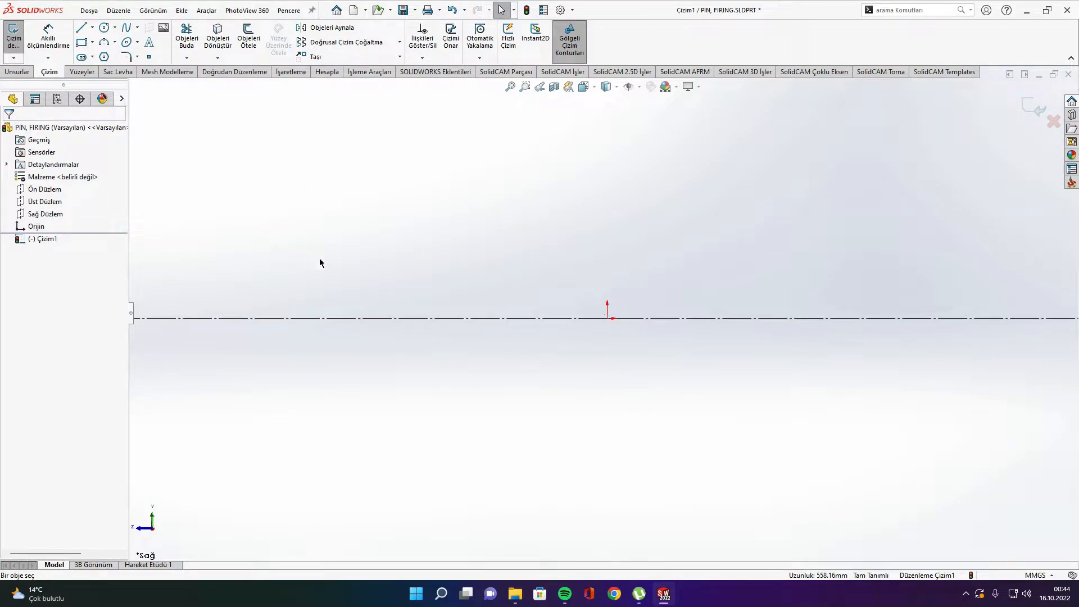
Sketch a line about 306 mm long on the centerline, constrain its midpoint to the origin and make it horizontal
key(l)
click(338, 318)
click(898, 313)
key(Escape)
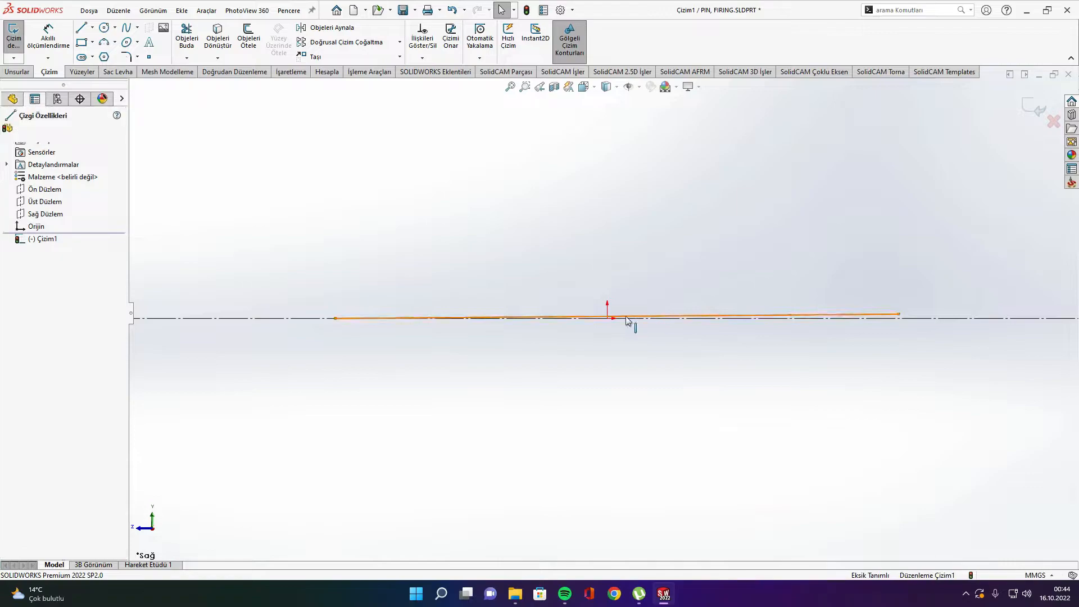
click(637, 318)
ctrl+click(608, 318)
click(12, 312)
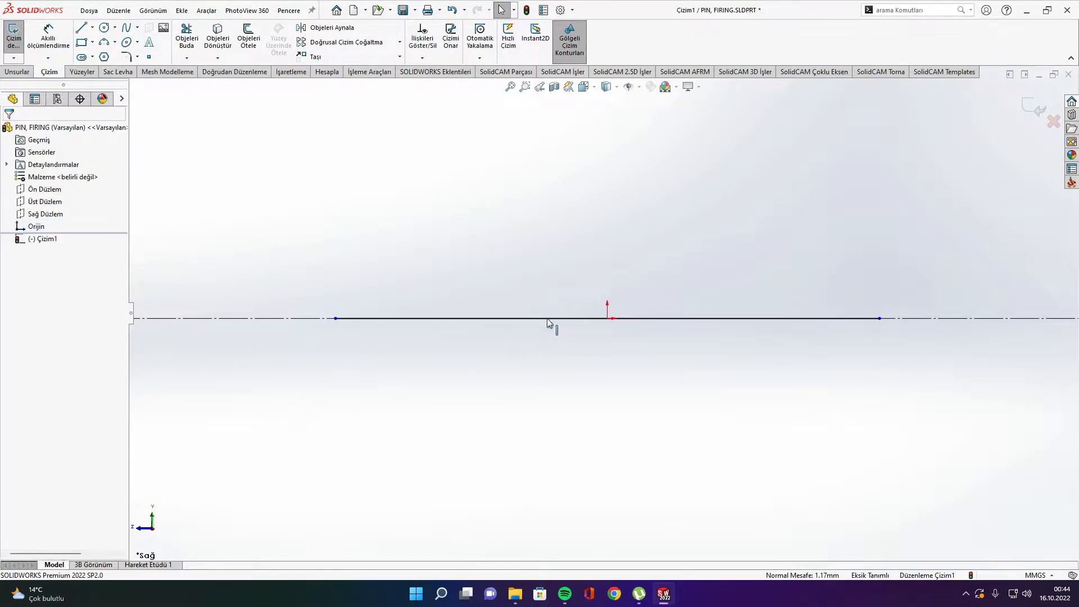
click(547, 318)
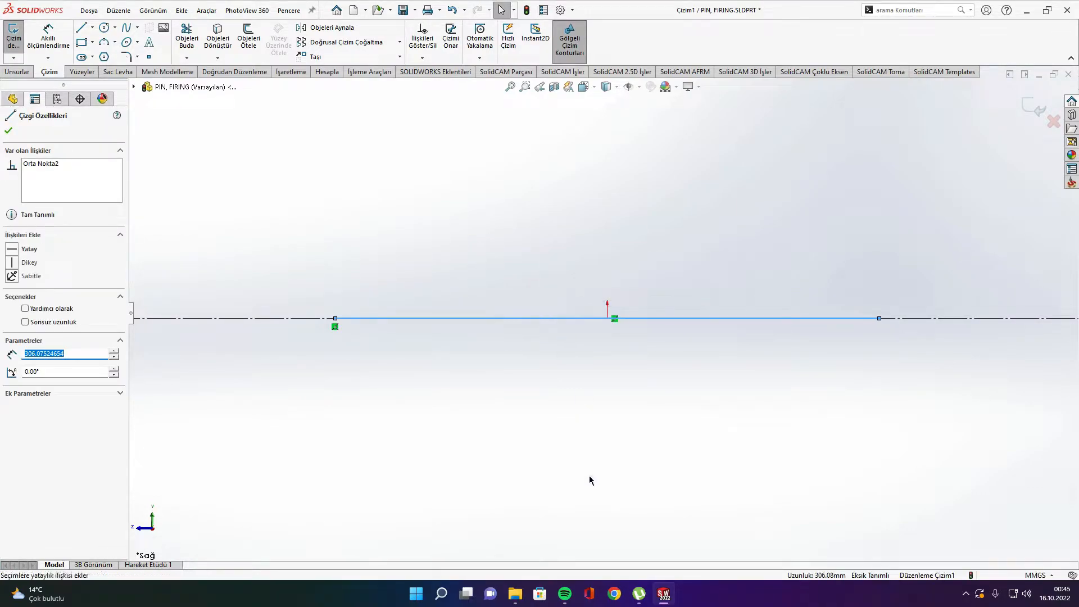
click(589, 479)
Dimension the length of the solid base line as 58.32 mm
right_drag(546, 376, 549, 238)
click(527, 319)
click(552, 390)
text(0.)
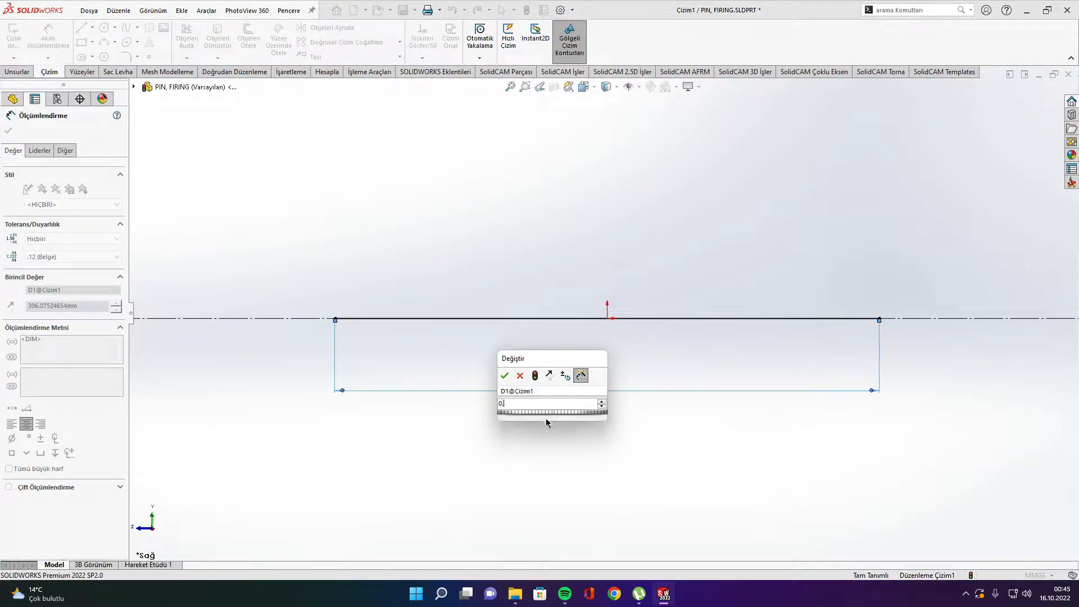
key(BackSpace)
key(BackSpace)
text(58.3)
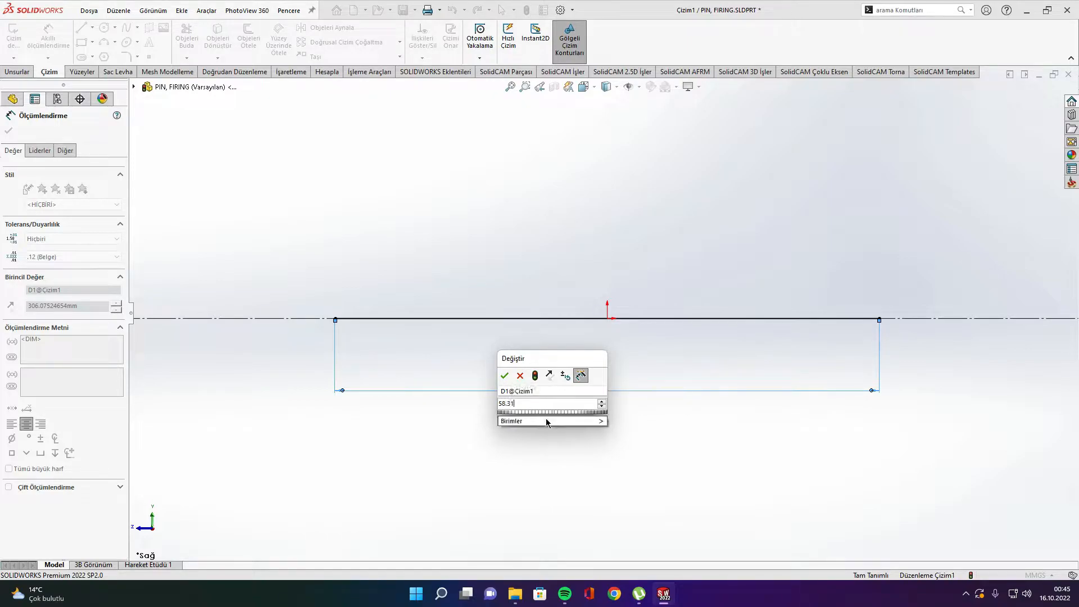
text(1)
key(Return)
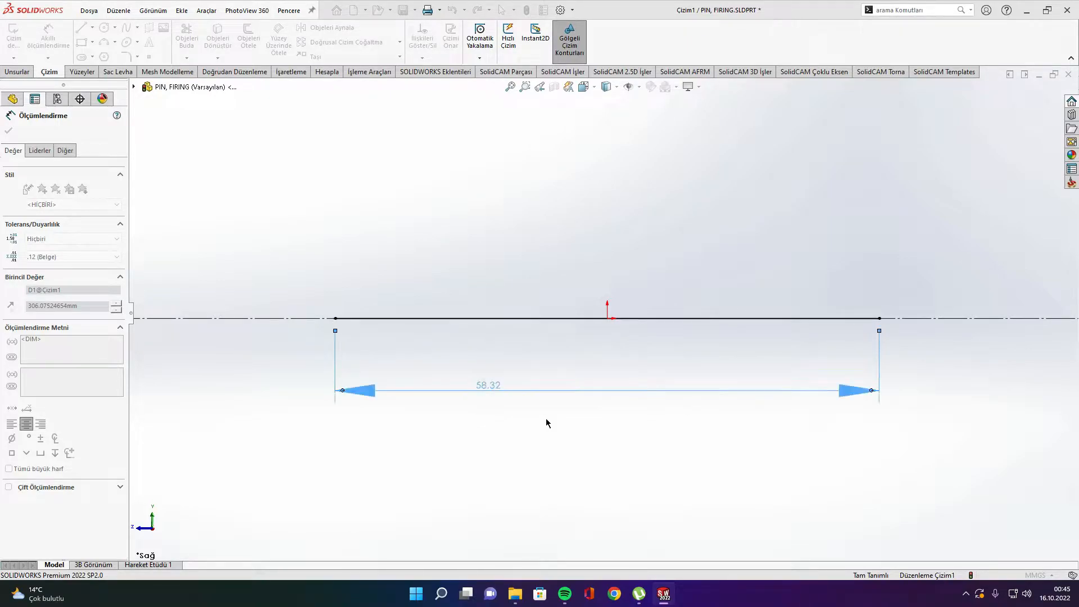
From the base line's right end, sketch a short vertical line, a sloped line up to the left, and a horizontal line about 2 mm long
key(Escape)
key(l)
scroll(674, 334, down, 5)
click(673, 329)
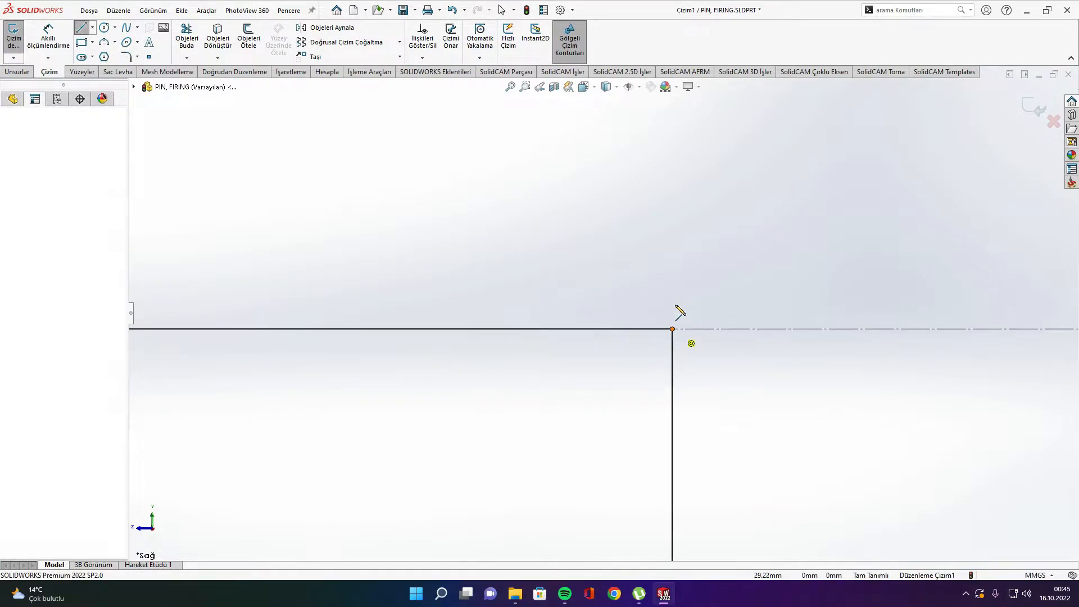
click(673, 282)
key(Escape)
key(l)
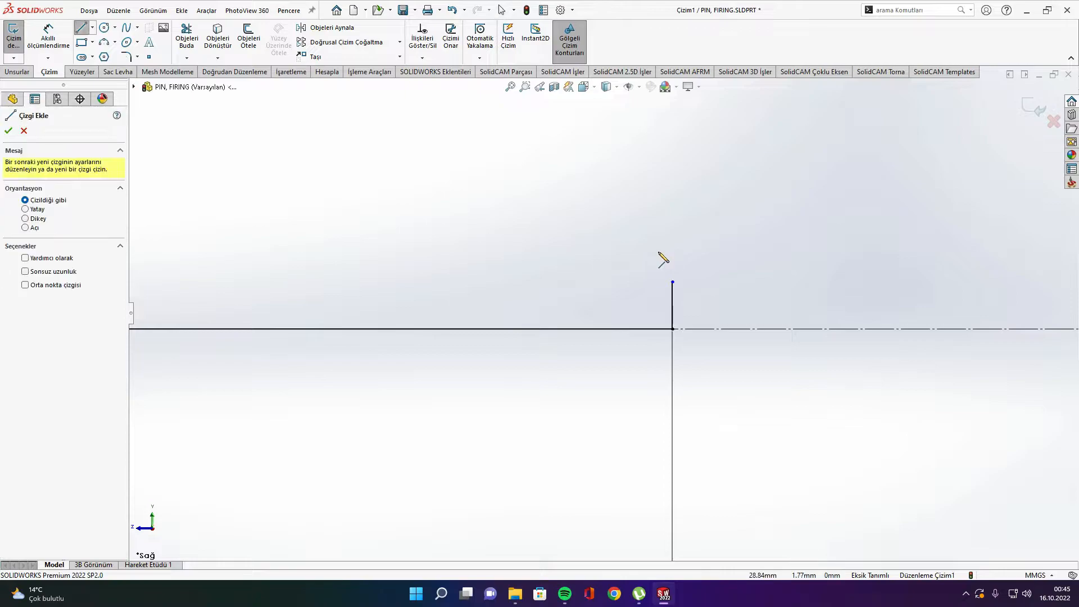
click(673, 282)
click(616, 263)
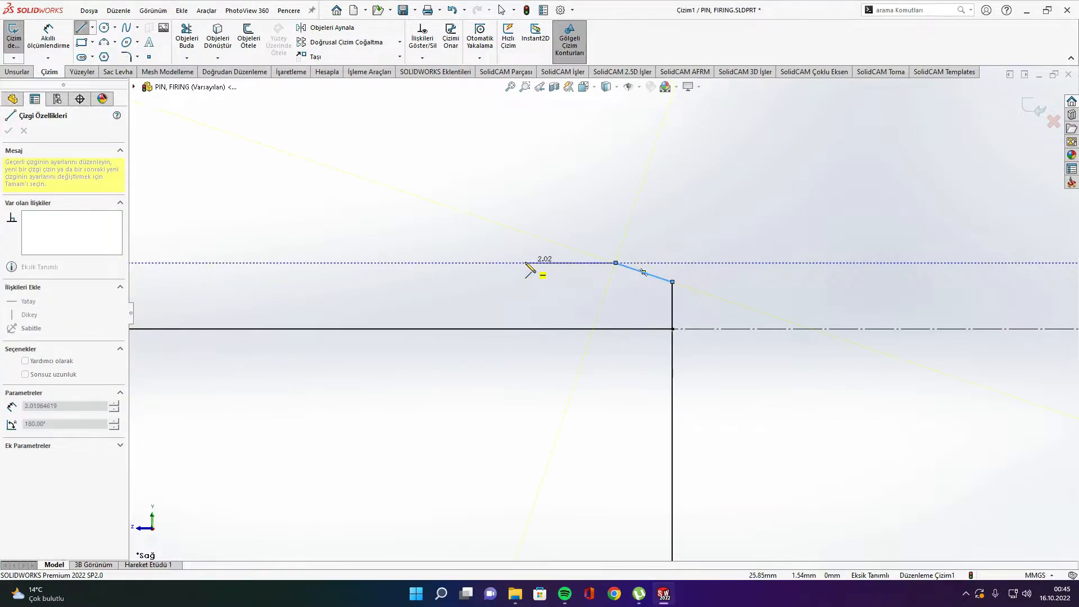
click(521, 262)
key(Escape)
Set the angle between the sloped line and the upper horizontal line to 158°
key(d)
click(574, 262)
click(639, 270)
click(611, 279)
text(157)
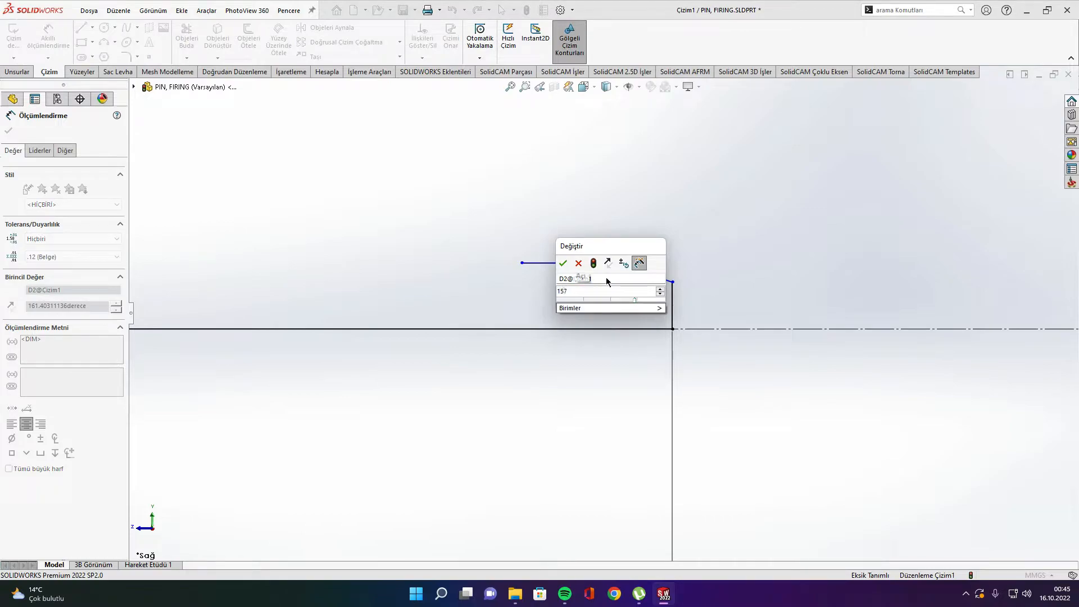
key(BackSpace)
text(8)
key(Return)
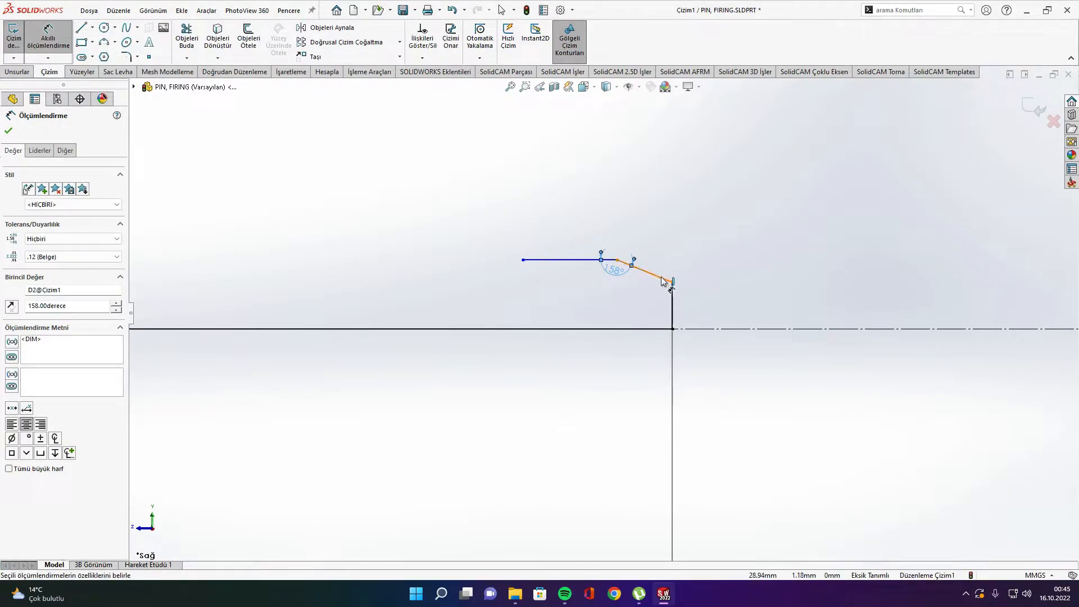
Dimension the sloped line's horizontal length as 0.762 mm
click(663, 281)
click(638, 211)
text(0.762)
key(Return)
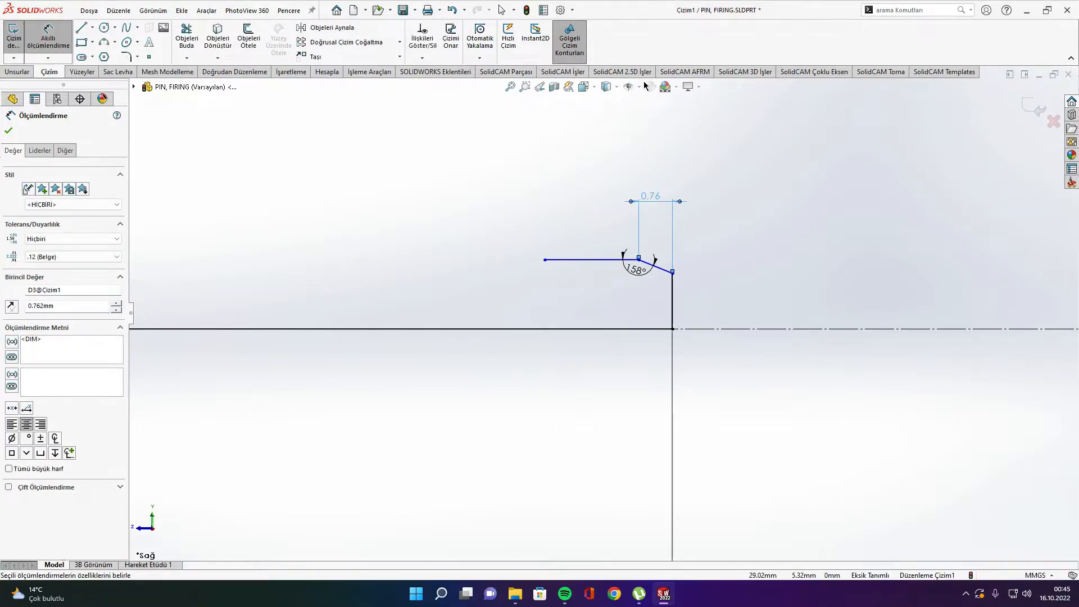
Set the distance between the upper horizontal line and the base line to 1.9308 mm
click(612, 260)
click(590, 330)
click(576, 291)
text(1)
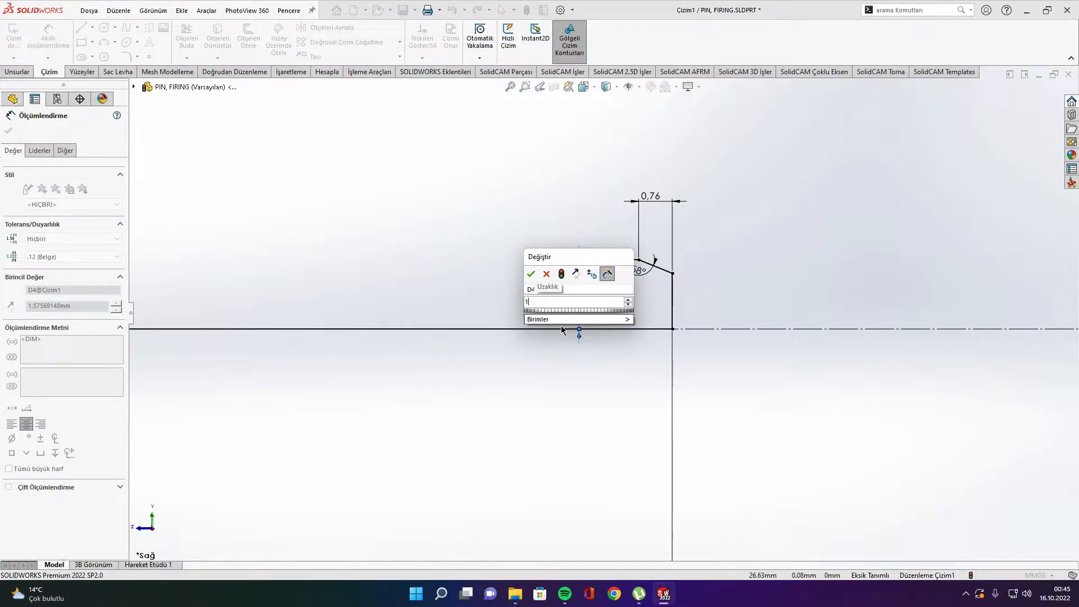
text(.9308)
key(Return)
key(Escape)
scroll(559, 304, up, 3)
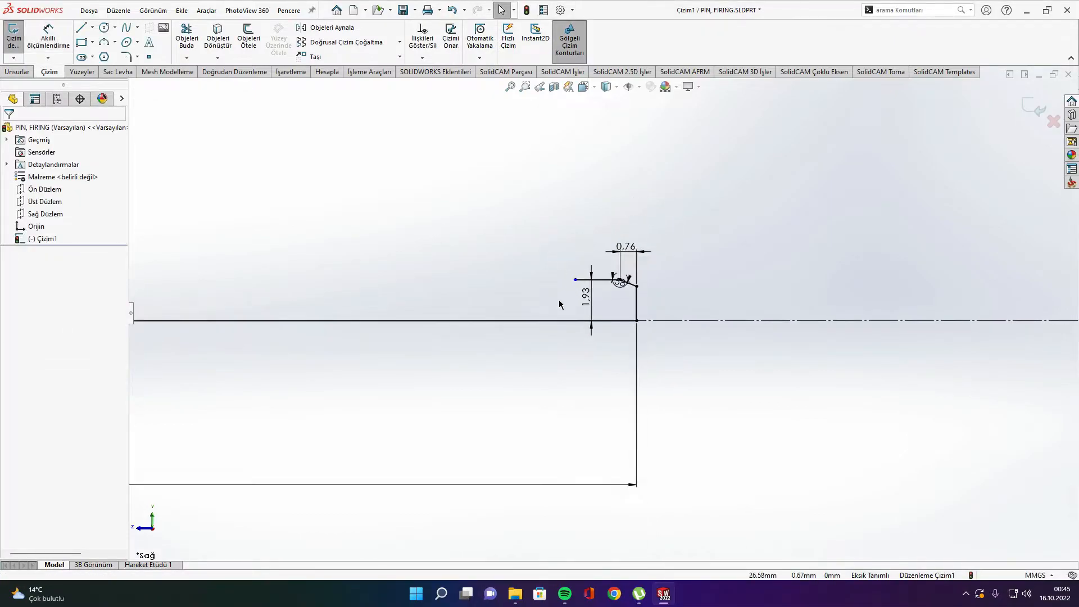
Dimension the horizontal distance from the upper line's left end to the top of the right end line as 4.191 mm
key(l)
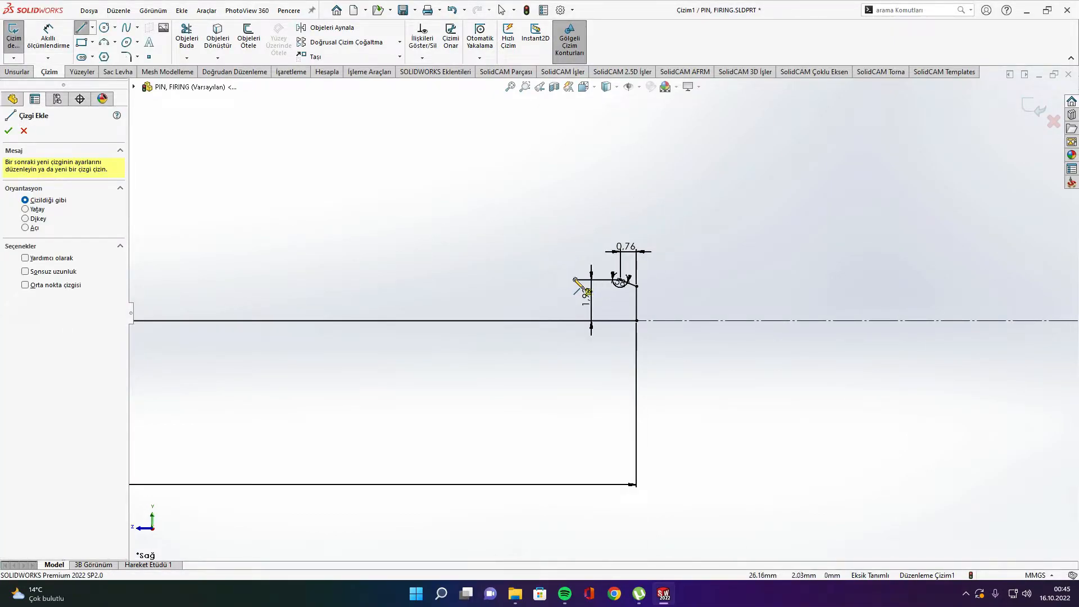
key(Escape)
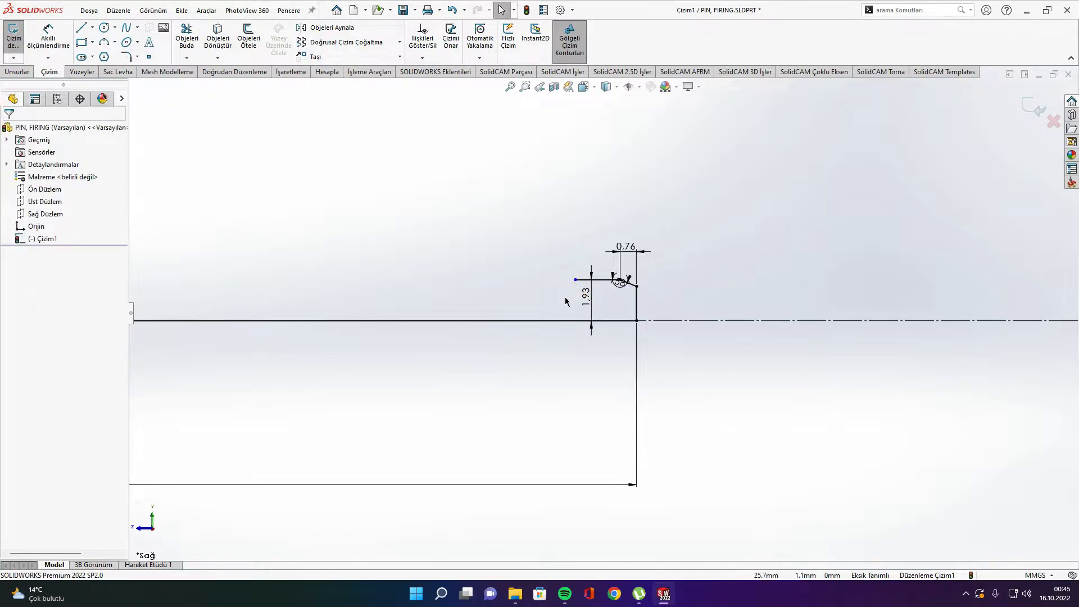
right_drag(566, 299, 562, 277)
click(586, 280)
key(Escape)
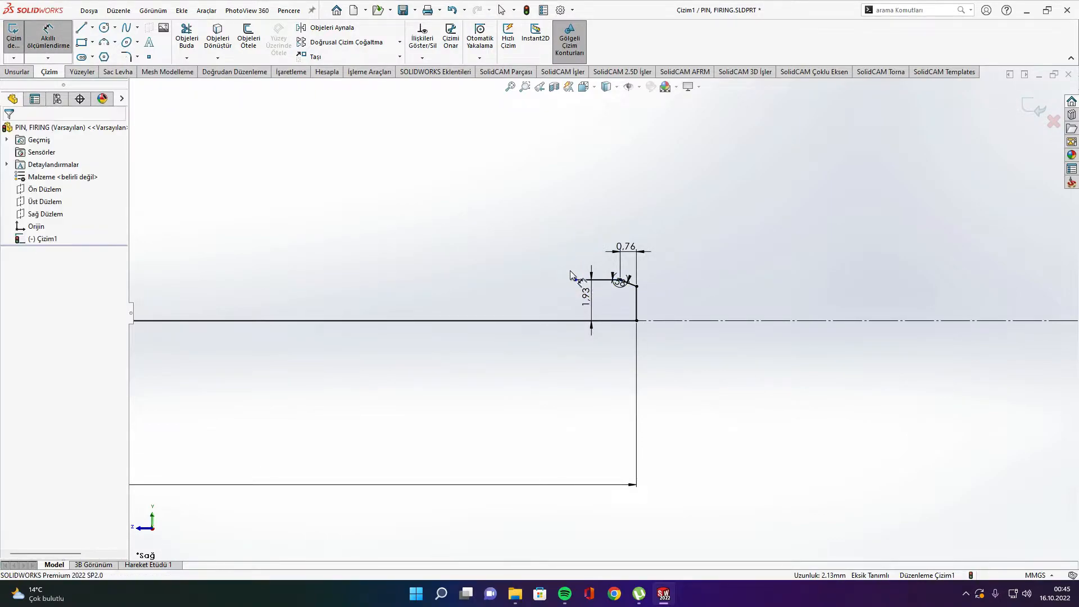
click(575, 280)
click(636, 285)
click(606, 169)
text(4.191)
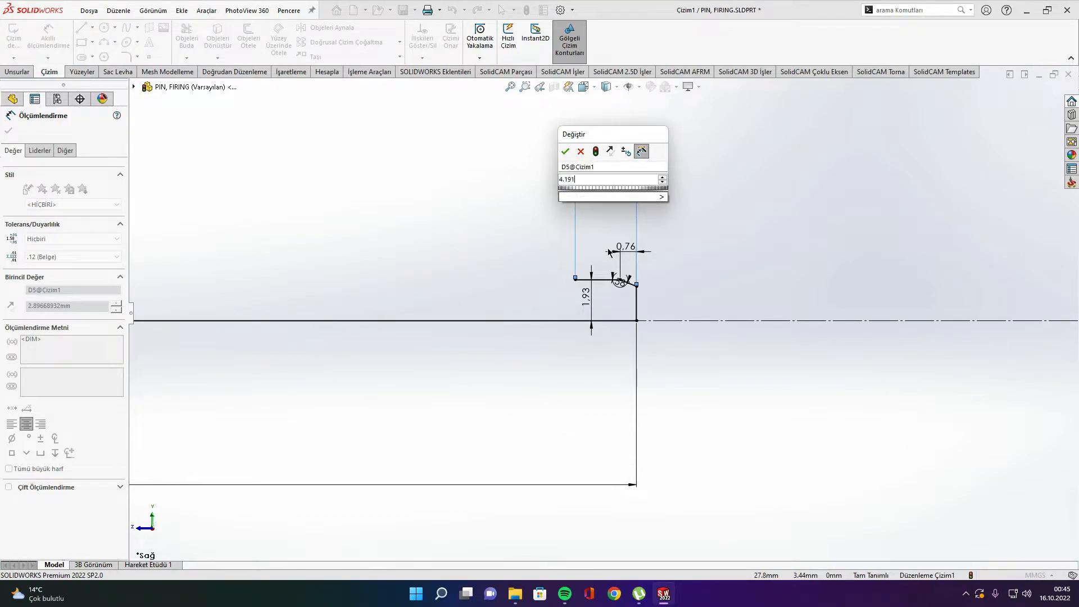
key(Return)
key(Escape)
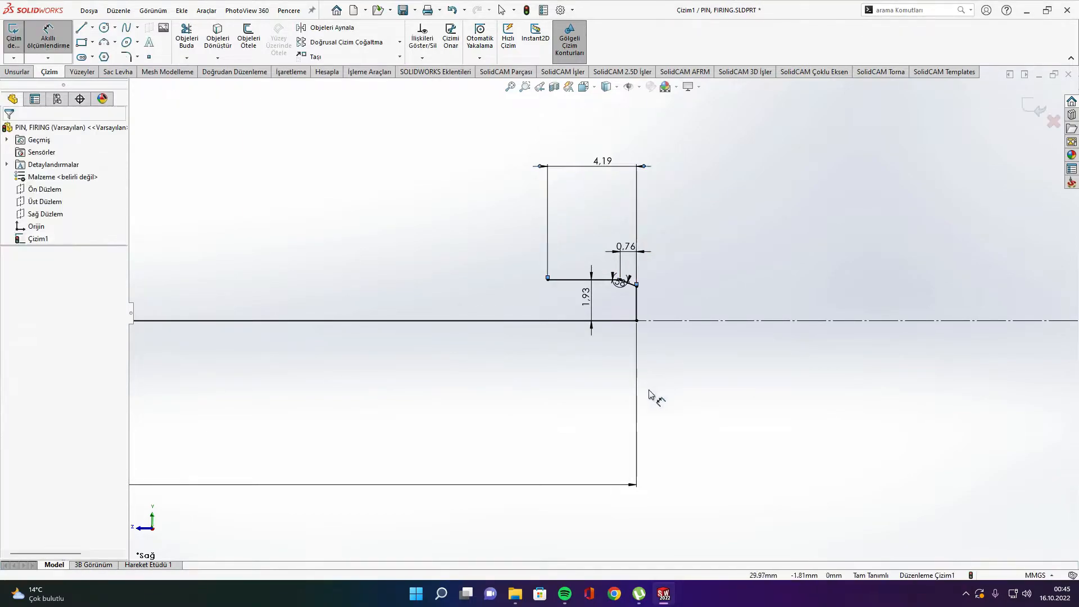
Sketch a vertical line about 0.9 mm long upward from the left end of the upper horizontal line
scroll(531, 234, down, 3)
key(l)
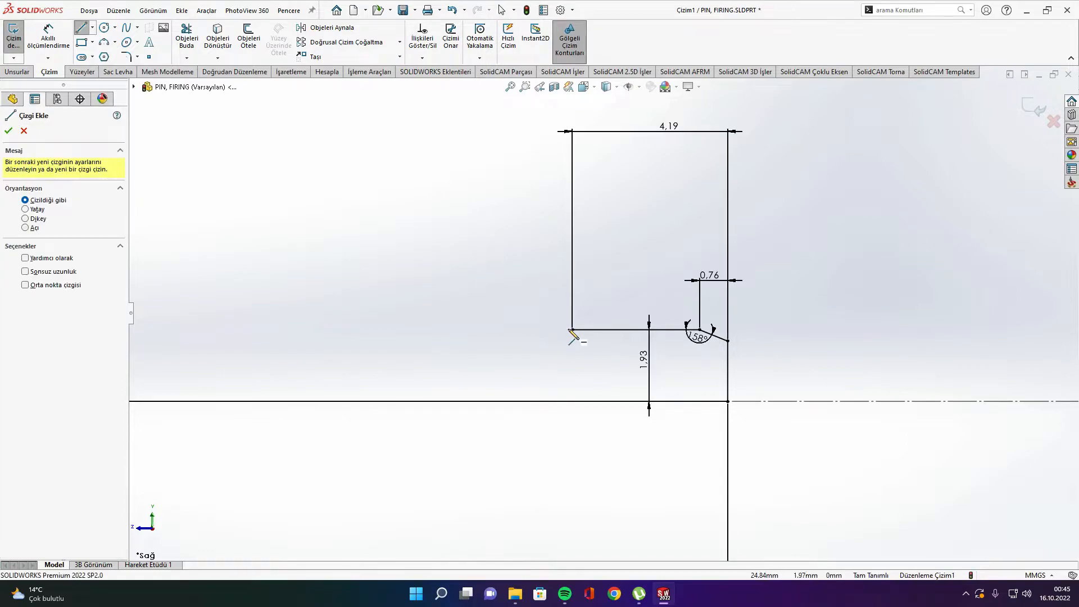
click(572, 330)
key(Escape)
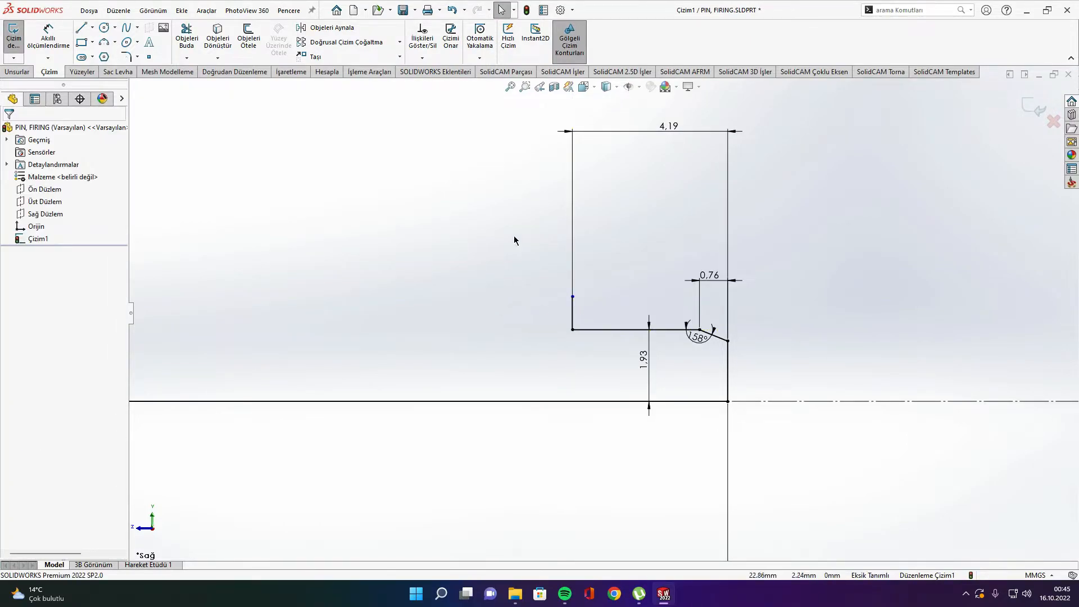
Set the height of the new vertical line's upper end above the base line to 2.7432 mm
right_drag(507, 257, 508, 231)
click(573, 296)
click(555, 402)
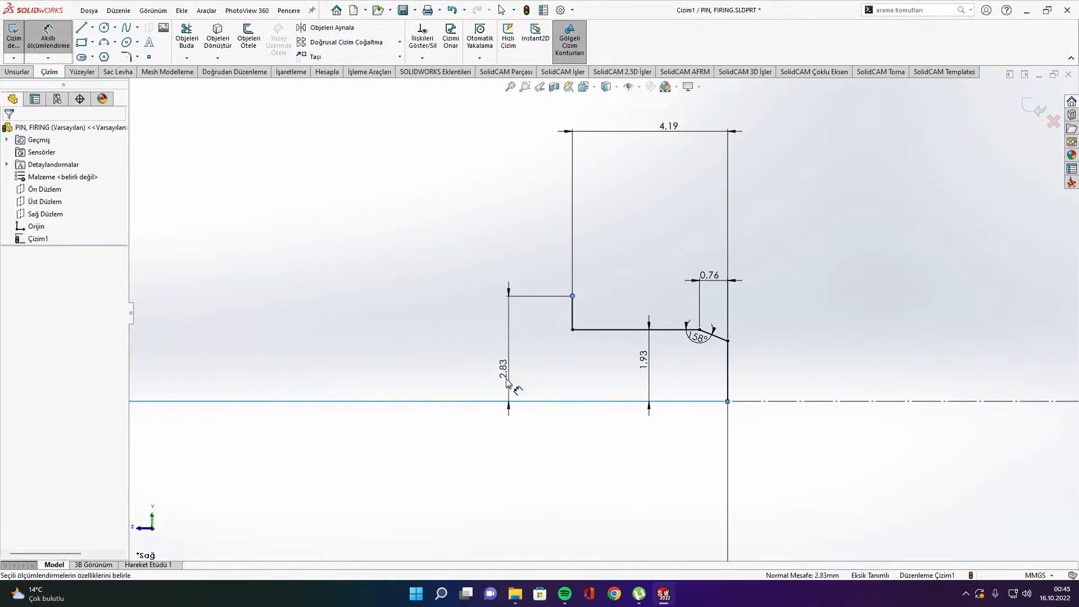
click(510, 372)
text(2.7432)
key(Return)
key(Escape)
Sketch a line about 5.57 mm long leftward from the vertical line's upper end and make it horizontal
key(l)
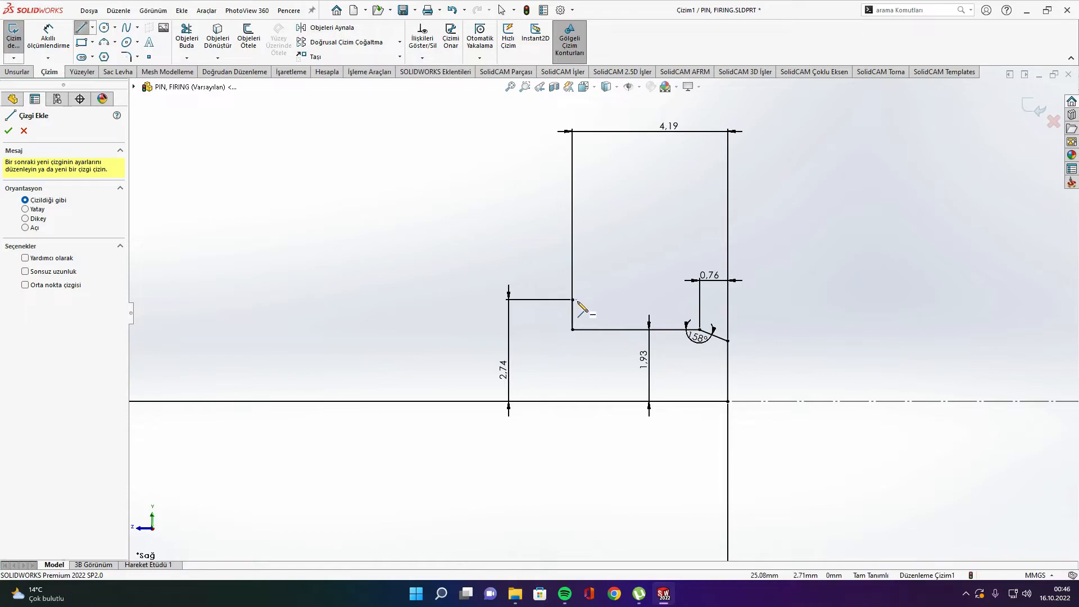
click(573, 300)
click(366, 291)
key(Escape)
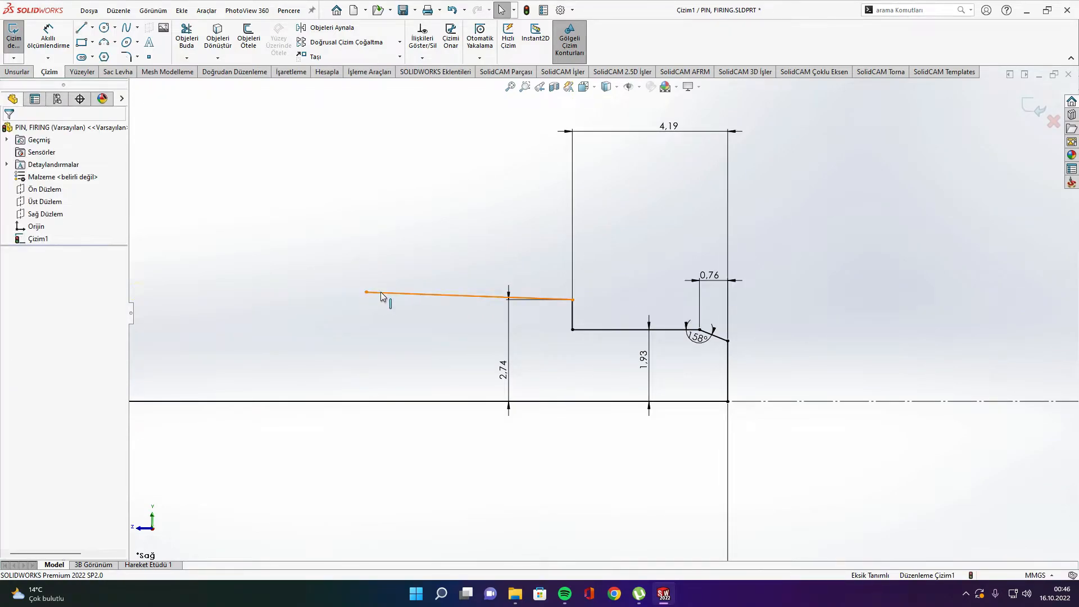
click(380, 292)
click(414, 242)
click(435, 355)
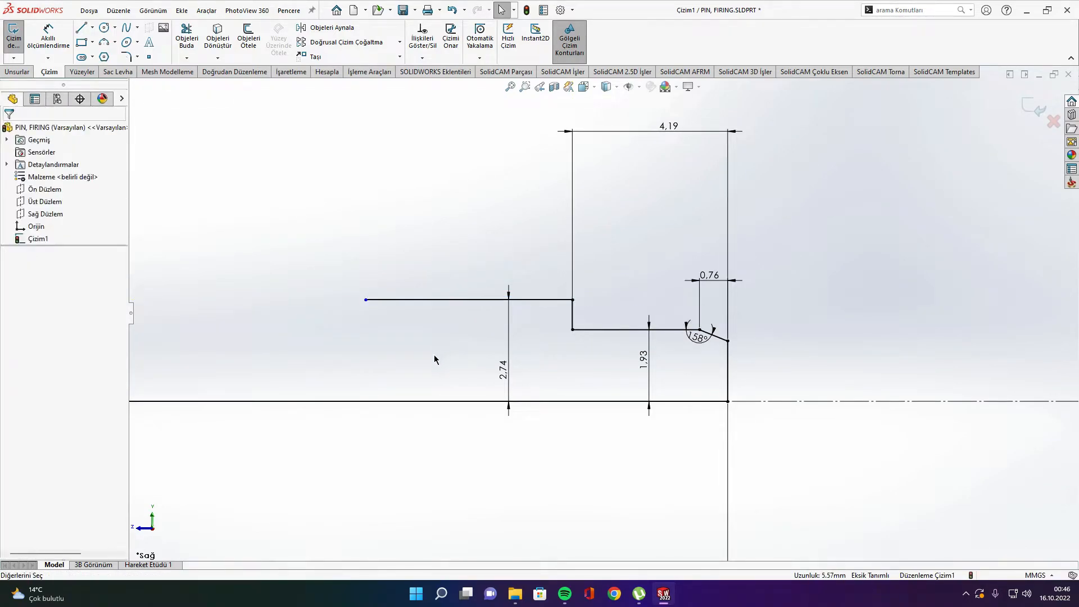
Dimension the length of the raised horizontal line as 4.191 mm
key(d)
click(366, 301)
click(573, 300)
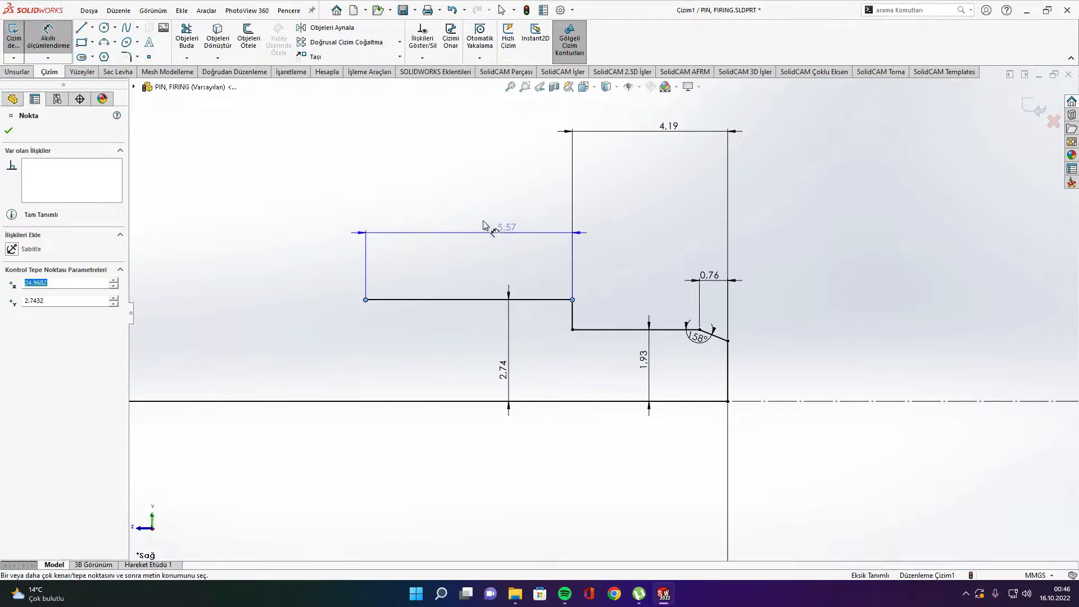
click(472, 218)
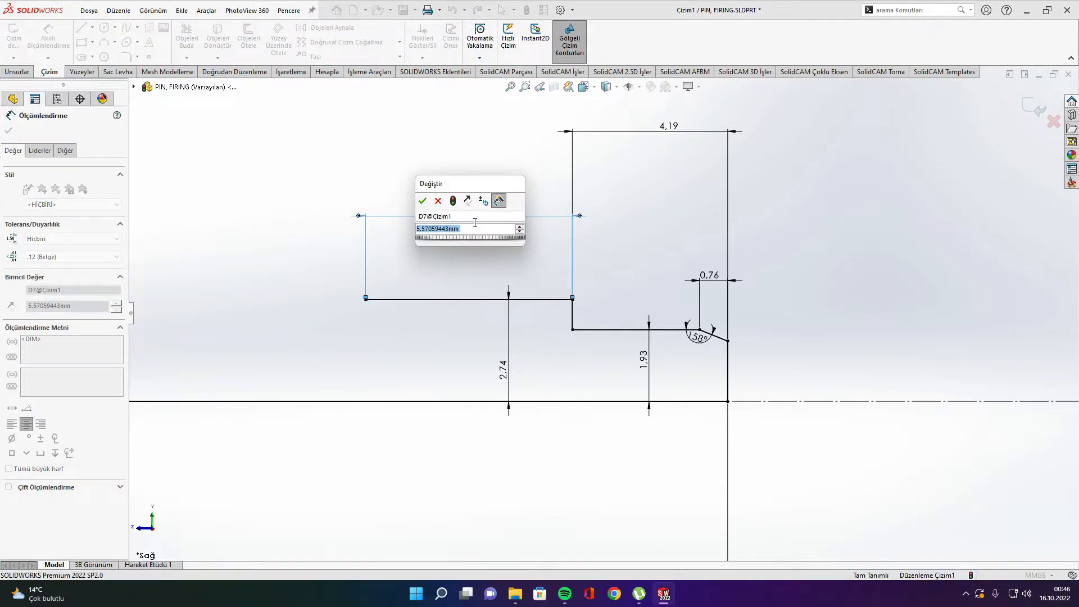
text(4.1910)
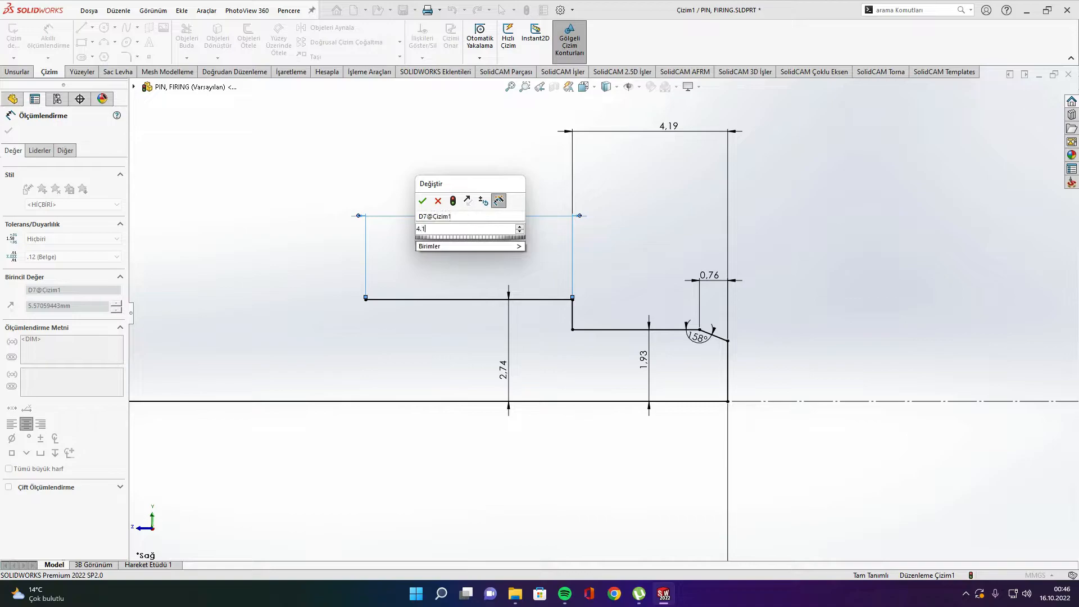
key(Return)
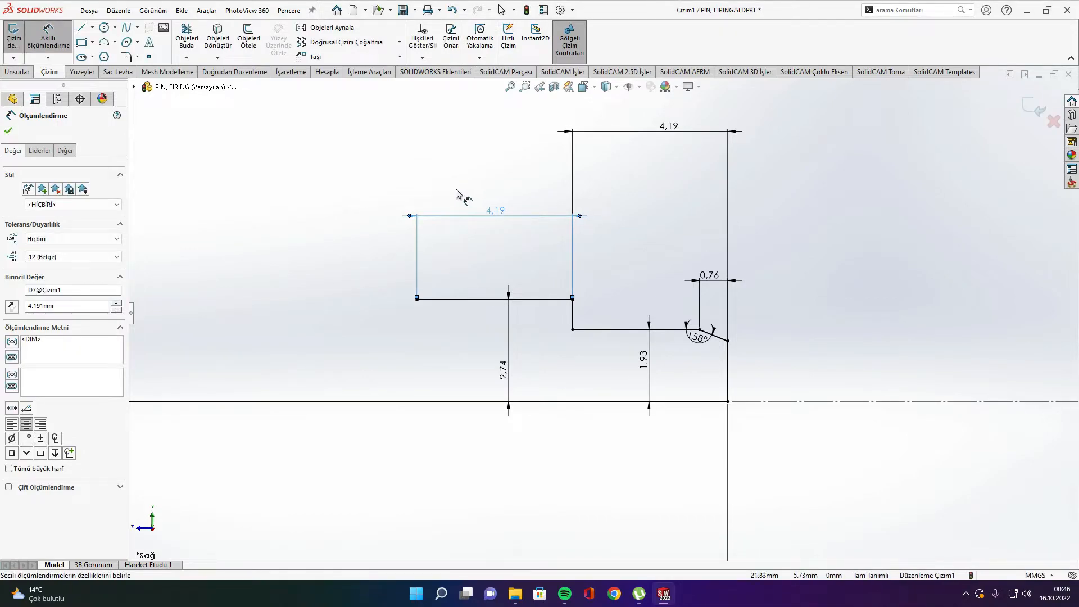
Sketch a short vertical step down from the raised line's left end, continued leftward by a horizontal line about 5.5 mm long
key(Escape)
key(l)
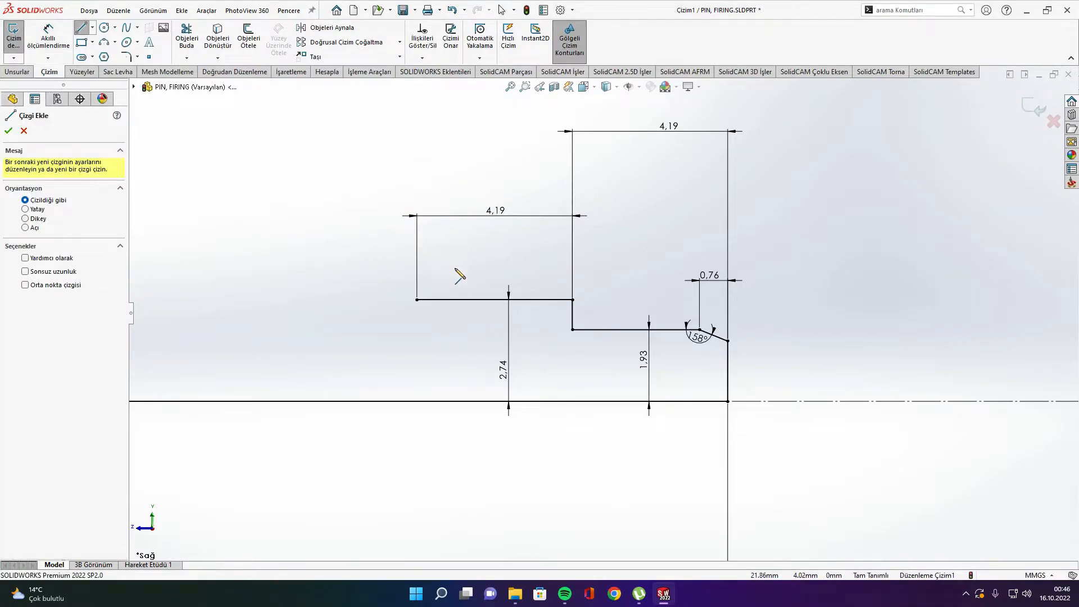
click(417, 300)
click(416, 309)
click(214, 309)
key(Escape)
Dimension the horizontal distance from the newest line's left end to the raised section's right corner as 14.224 mm
right_drag(239, 331, 229, 247)
click(216, 310)
click(573, 300)
click(452, 154)
text(14.224)
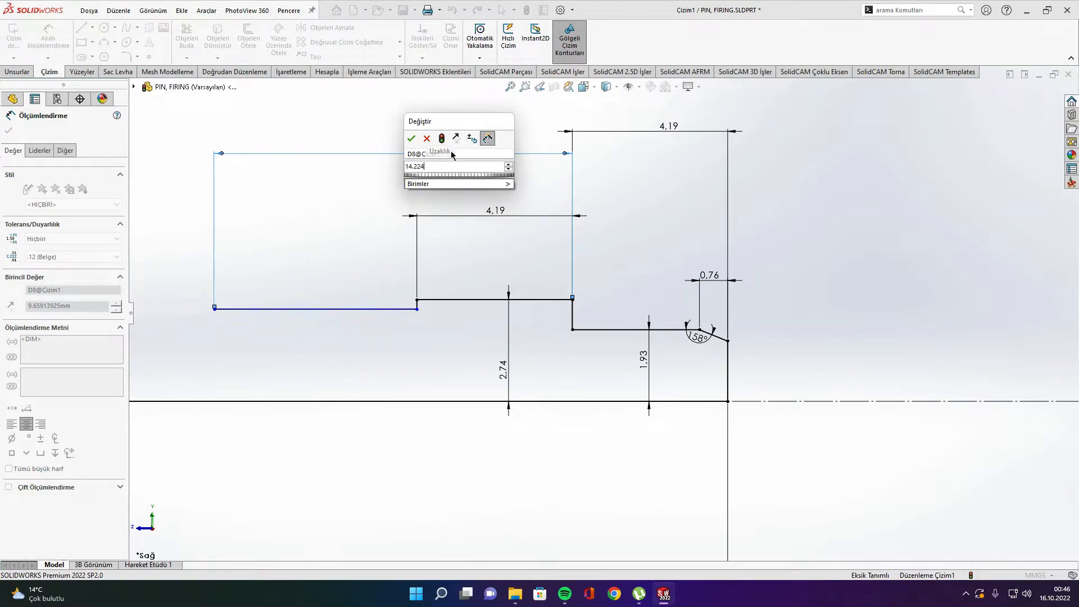
key(Return)
scroll(446, 301, up, 3)
scroll(351, 335, down, 2)
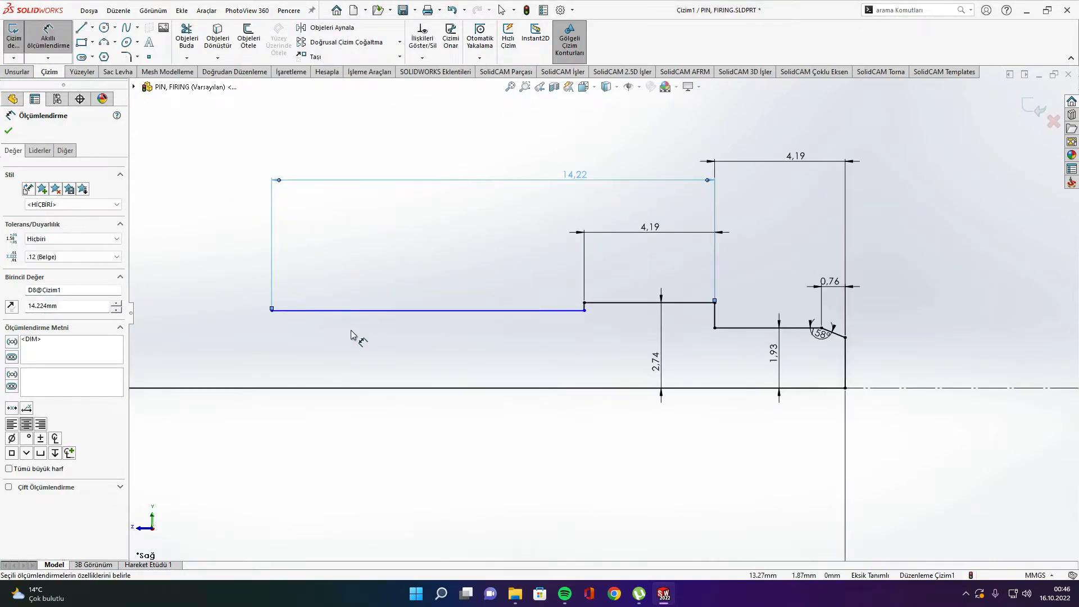
Dimension the height of the long lower line above the centerline as 2.54 mm
click(543, 311)
click(524, 387)
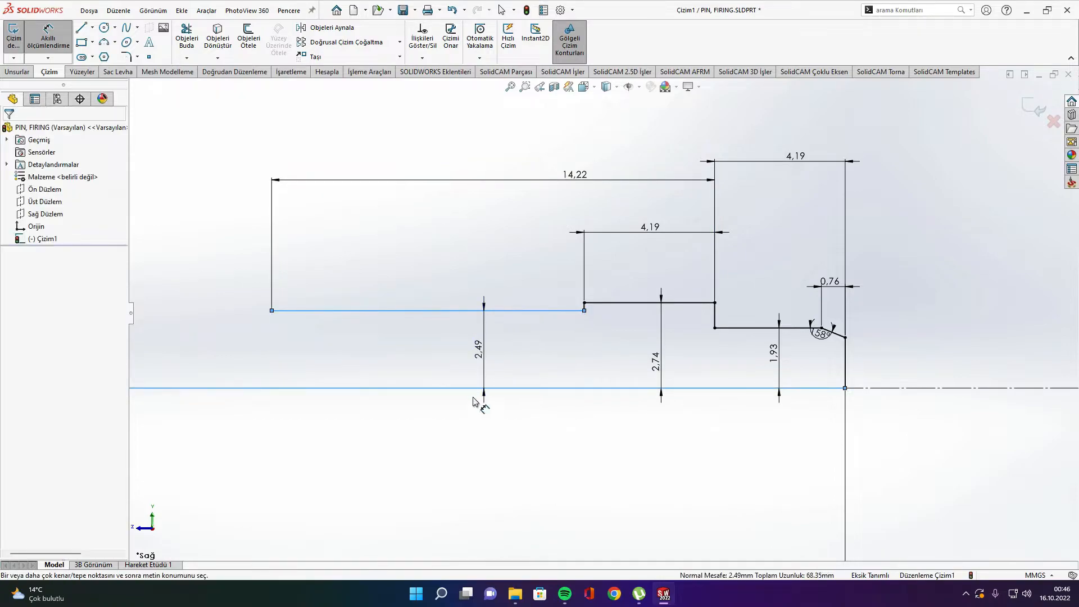
click(469, 418)
text(2,49)
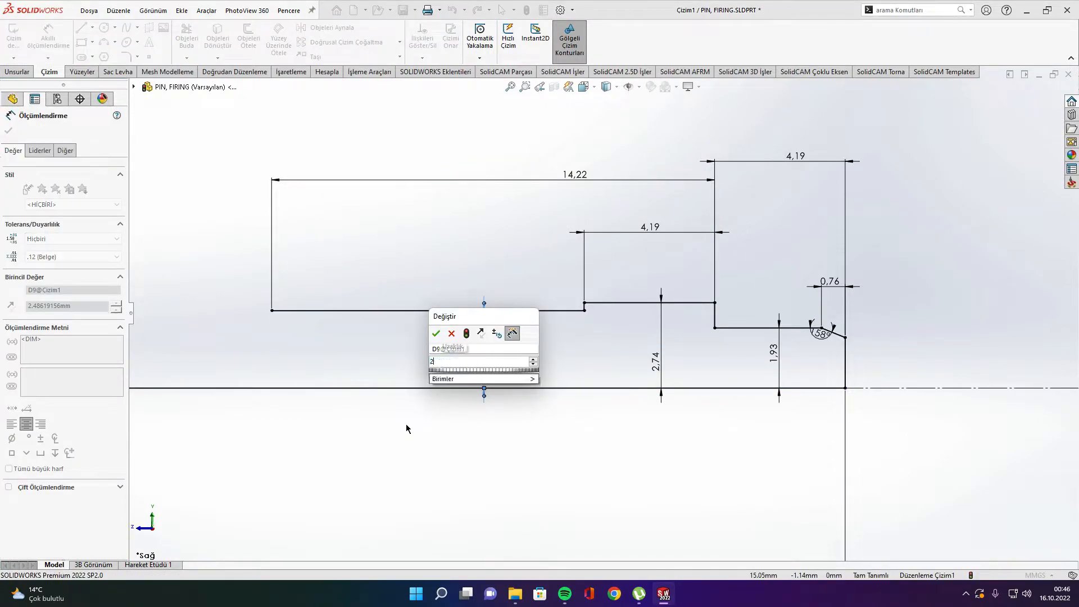
key(Return)
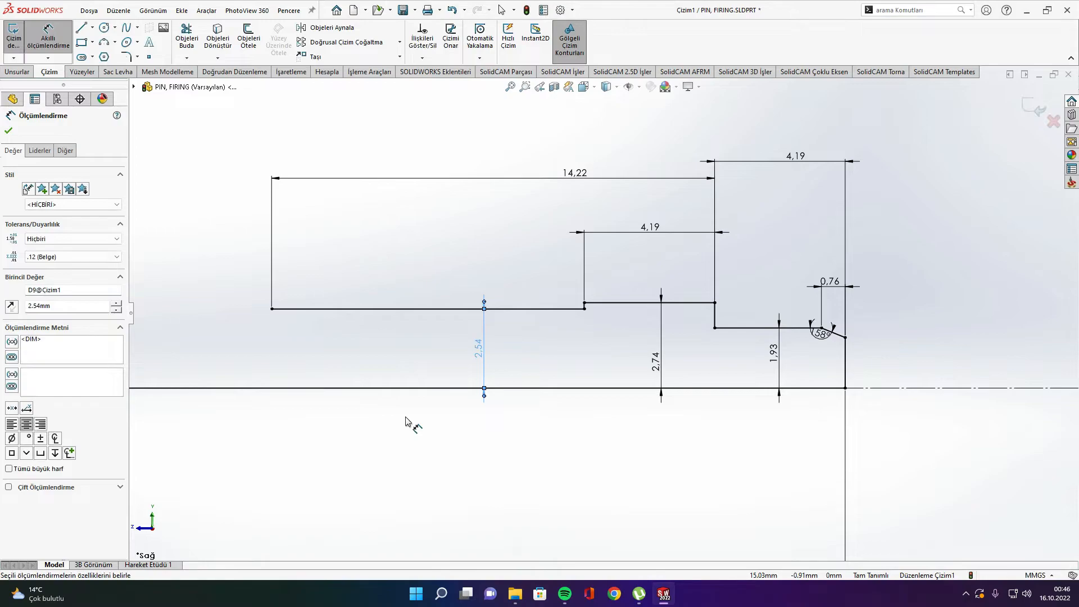
key(Escape)
scroll(462, 364, up, 4)
key(l)
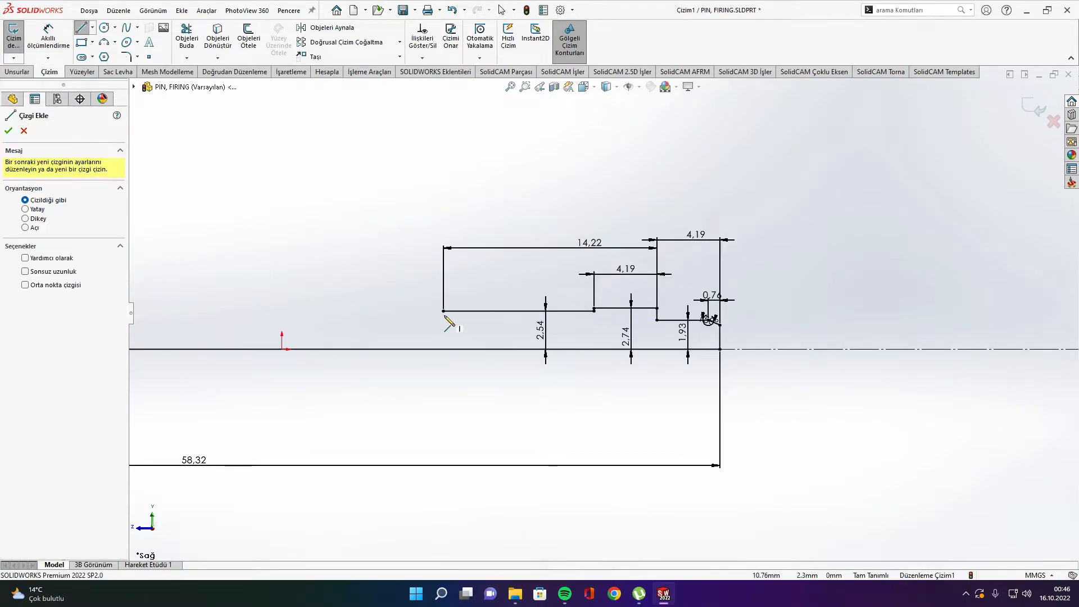
scroll(447, 315, down, 3)
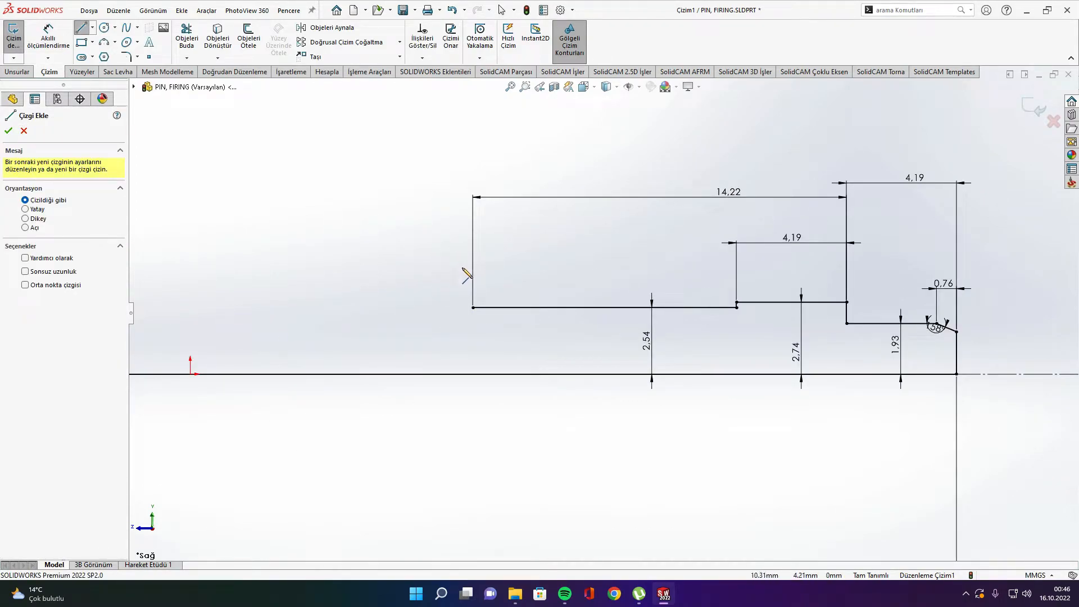
scroll(410, 335, up, 8)
key(Escape)
Sketch a three-point arc of about 1.68 mm radius rising from the left end of the 58.32 mm base line
scroll(495, 330, down, 4)
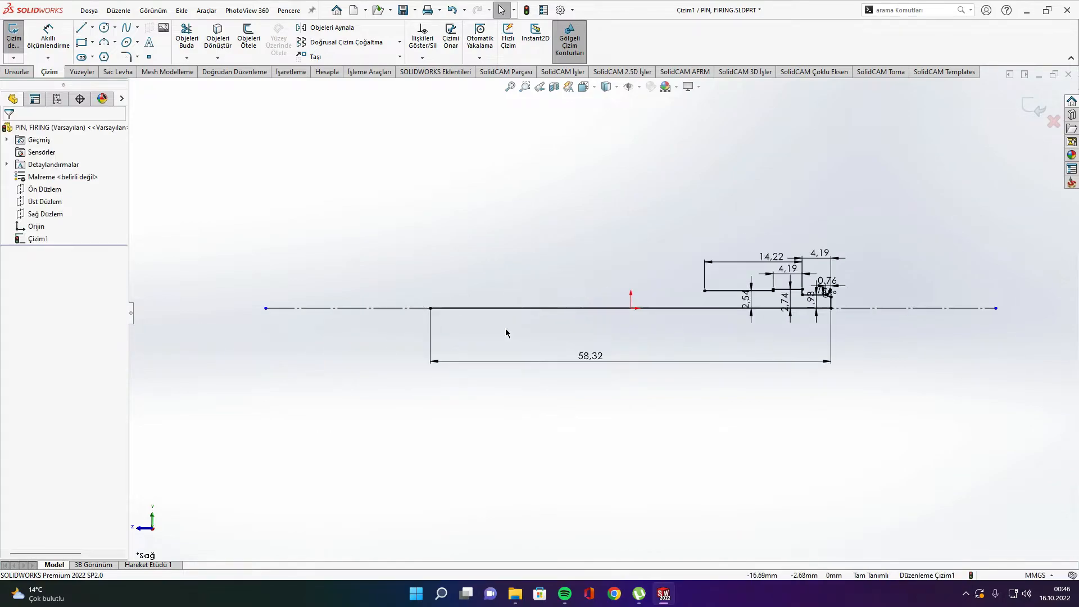
click(114, 43)
click(137, 83)
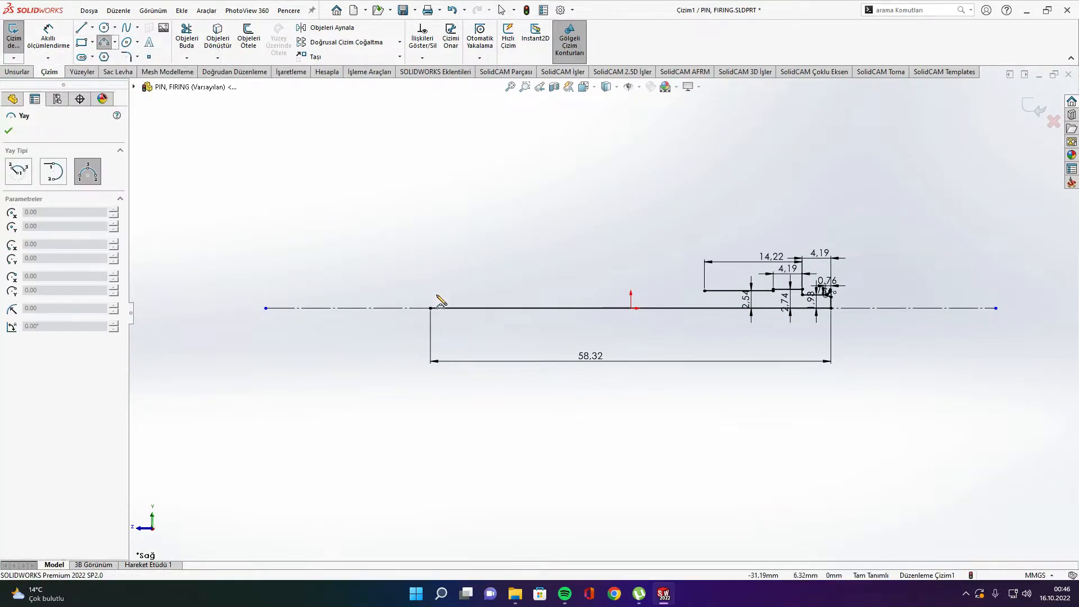
scroll(441, 314, down, 5)
click(448, 332)
click(527, 283)
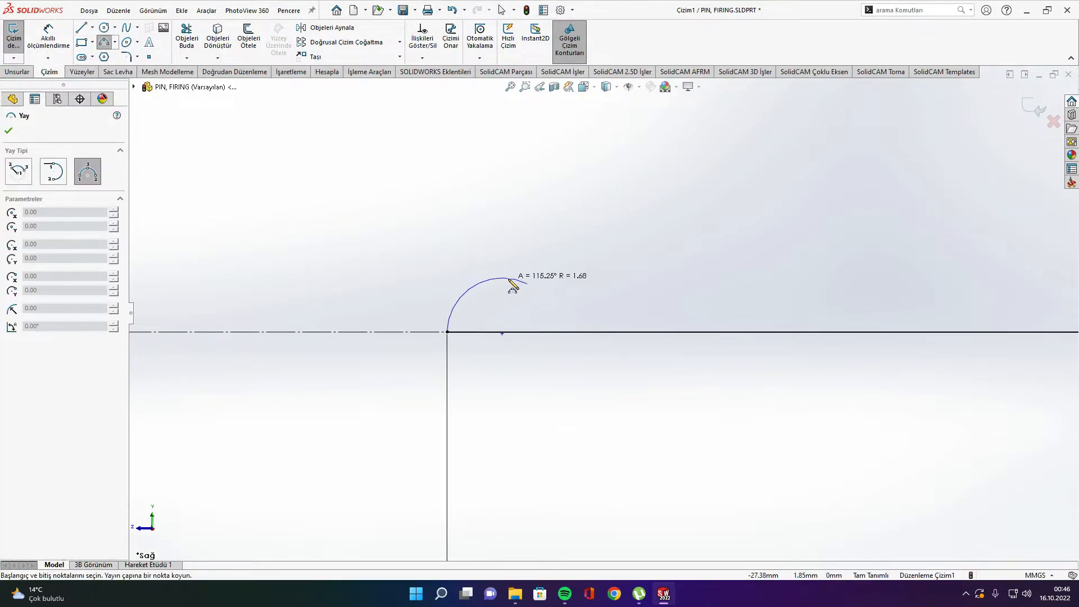
click(509, 279)
key(Escape)
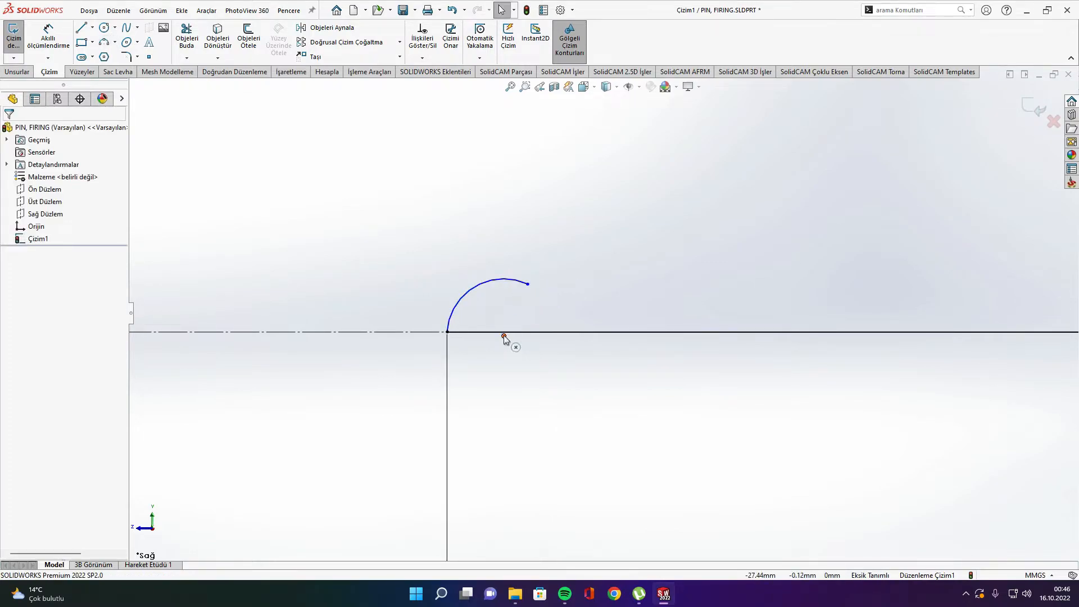
Make the arc's center point coincident with the horizontal base line
click(504, 335)
ctrl+click(504, 331)
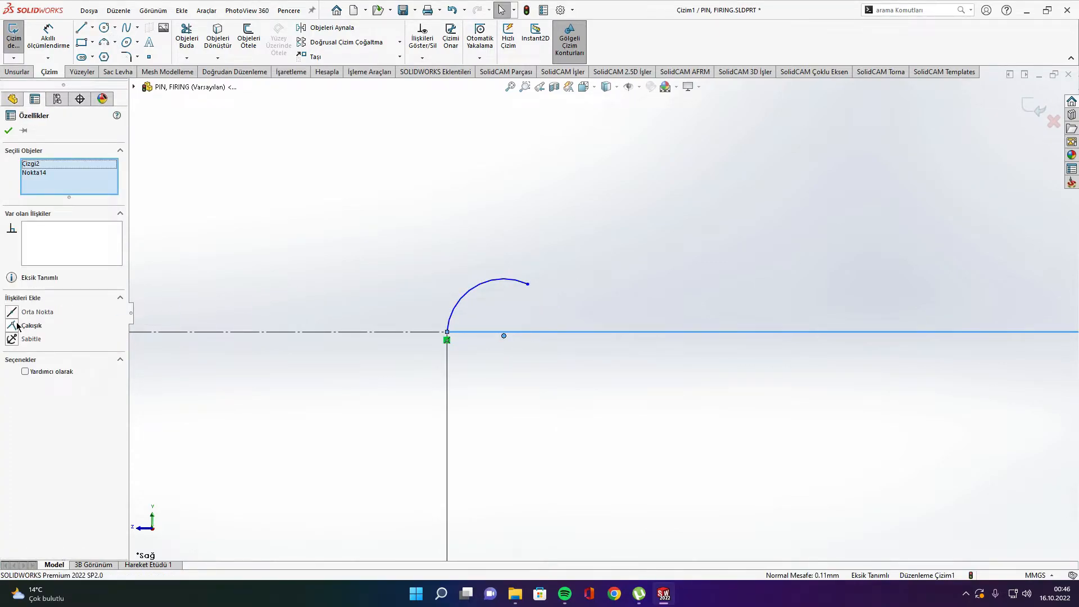
click(17, 325)
key(Escape)
Align the arc's upper endpoint vertically with its center point
click(527, 281)
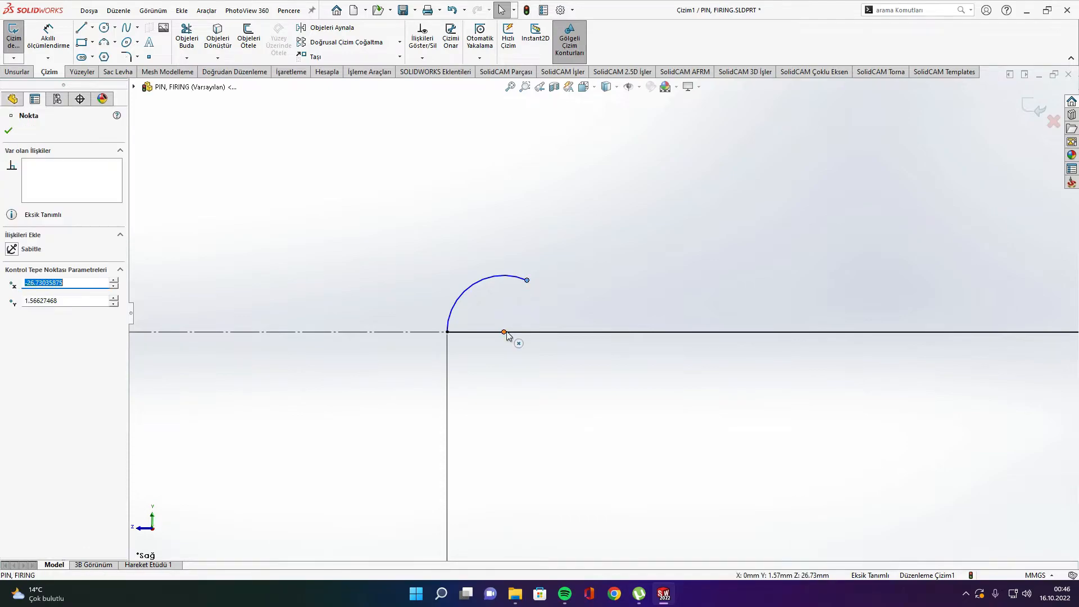
ctrl+click(503, 332)
click(12, 325)
key(Escape)
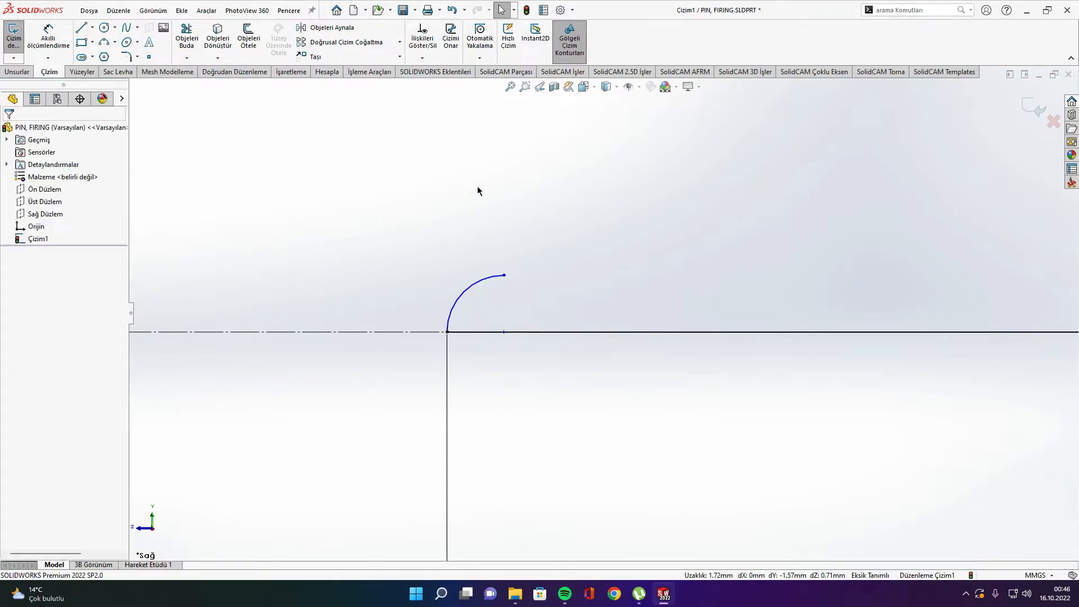
Dimension the radius of the arc at the profile's left end as 1.1557 mm
key(d)
click(474, 286)
click(482, 302)
text(0)
key(BackSpace)
text(1.15)
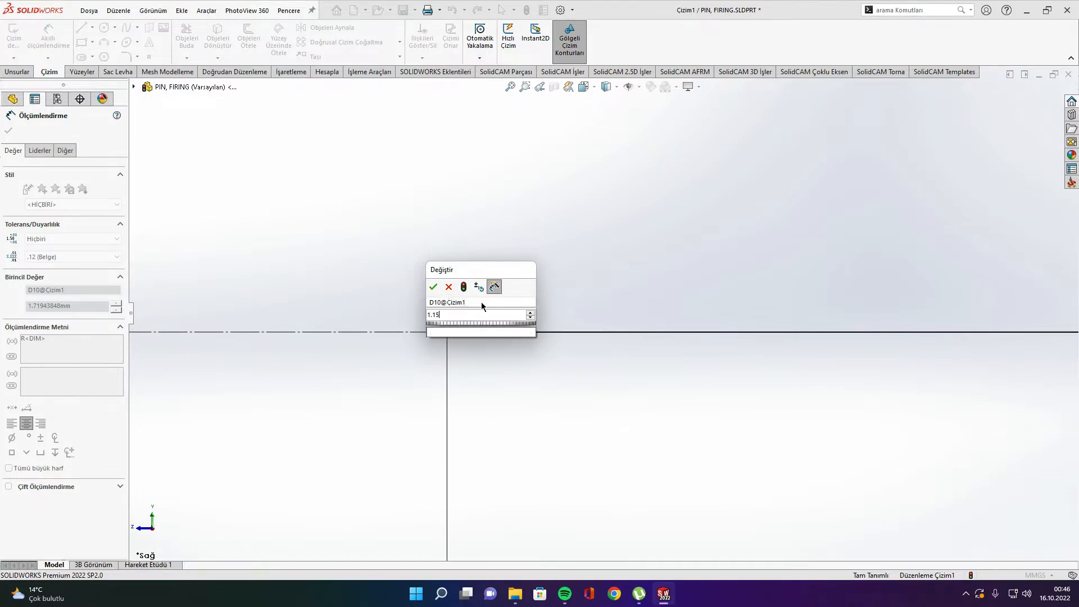
text(57)
key(Return)
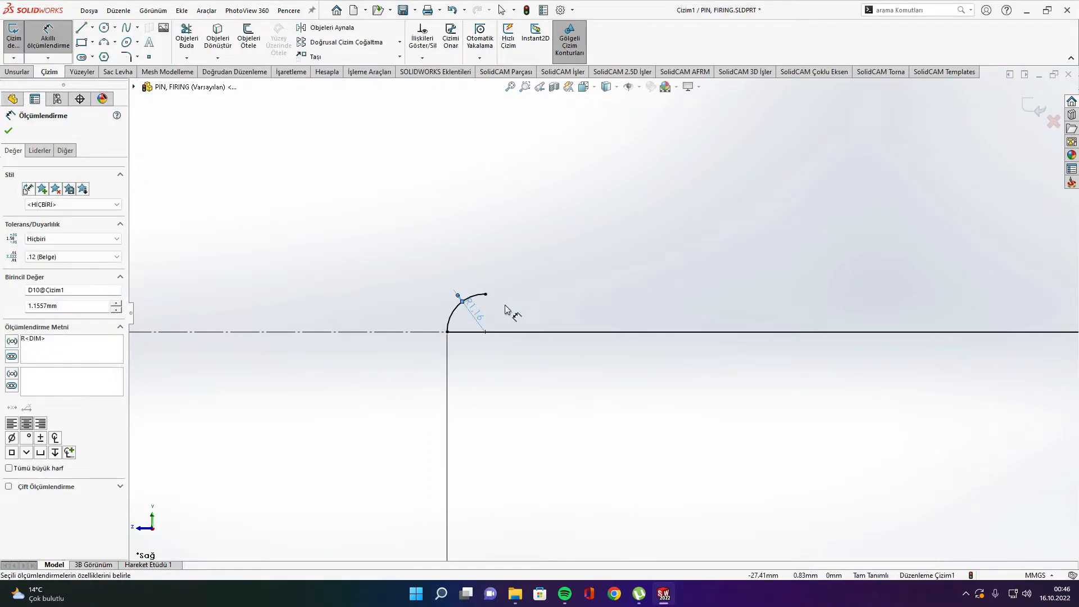
key(Escape)
Sketch a horizontal line about 8.75 mm long rightward from the arc's upper endpoint
key(l)
click(485, 294)
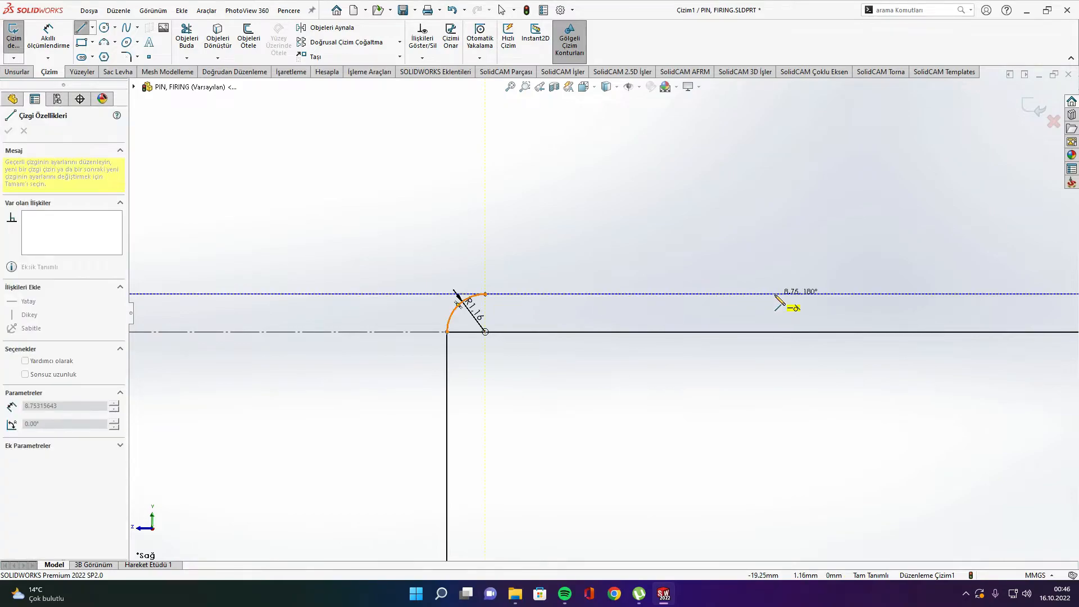
click(774, 294)
key(Escape)
Dimension the horizontal distance from the base line's left end to the new line's right end as 13.08 mm
key(d)
click(774, 294)
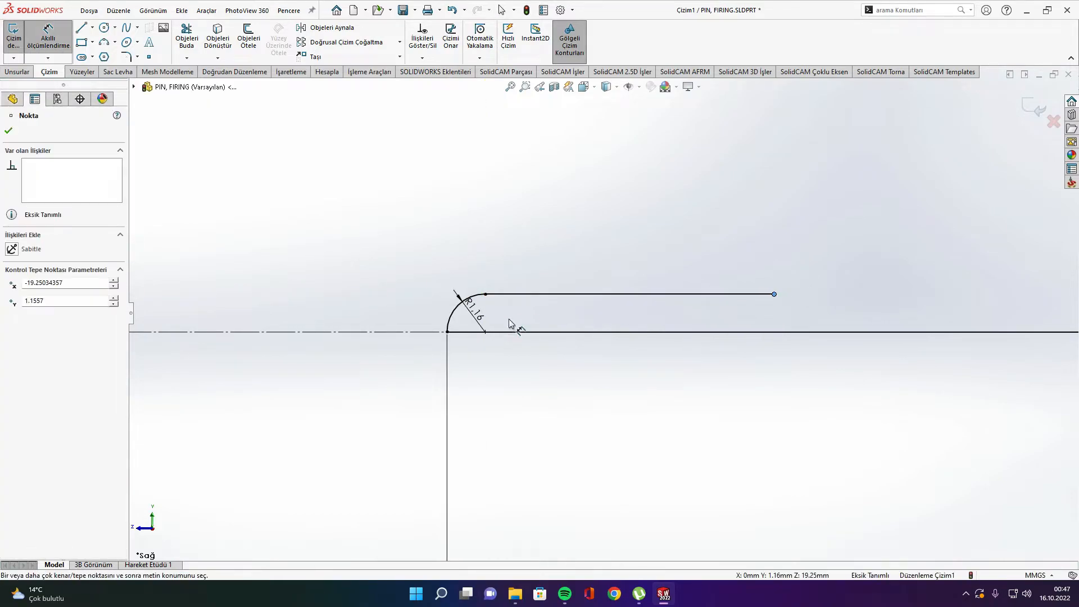
click(447, 332)
click(521, 241)
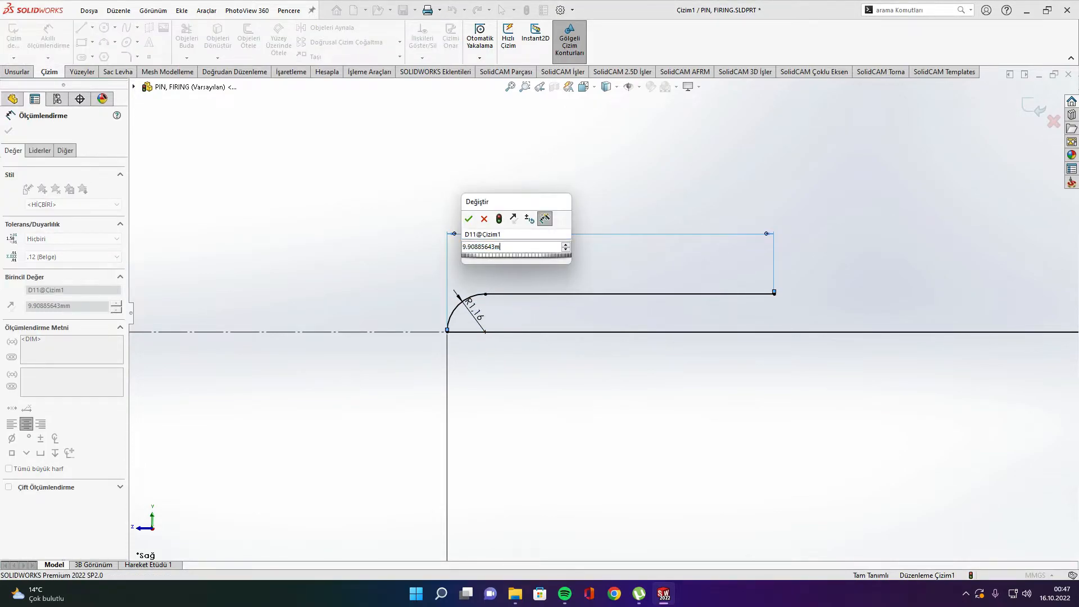
key(BackSpace)
key(BackSpace)
key(BackSpace)
key(BackSpace)
key(BackSpace)
key(BackSpace)
key(BackSpace)
key(BackSpace)
key(BackSpace)
key(BackSpace)
key(BackSpace)
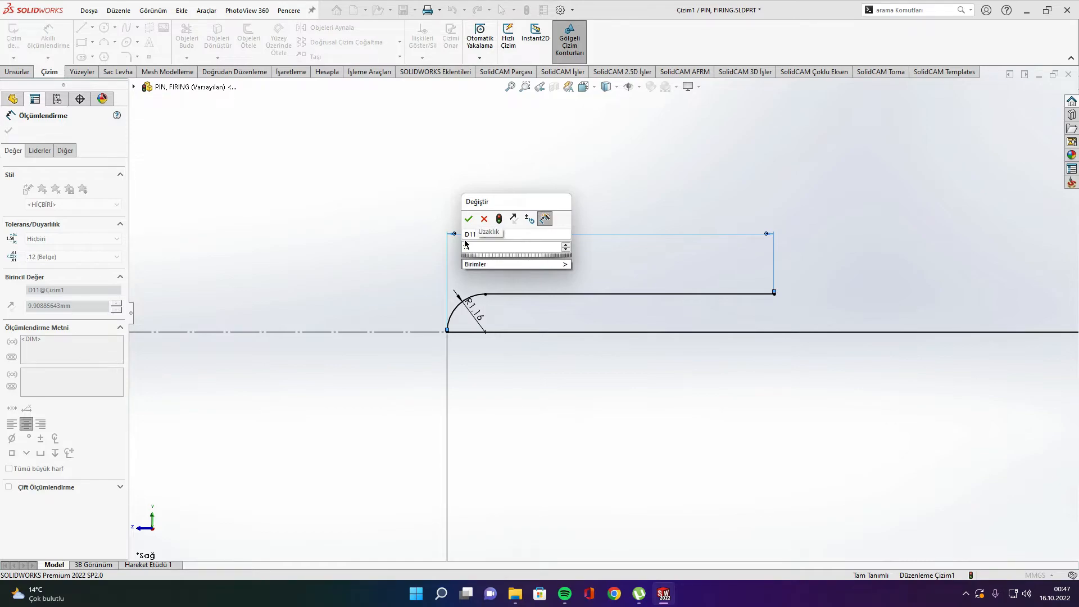
text(13.08)
key(Return)
key(Escape)
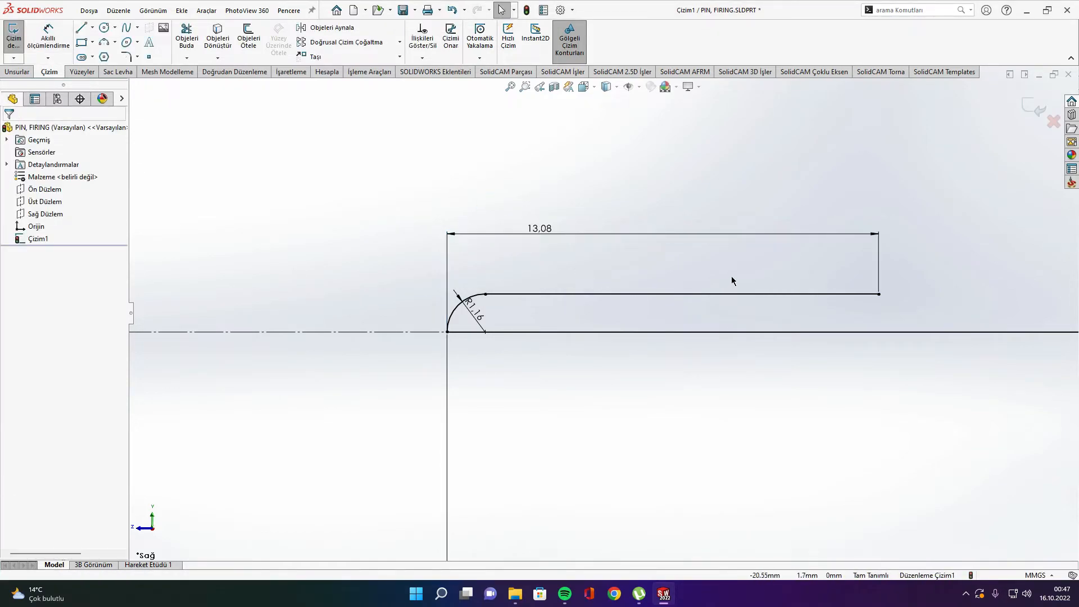
Sketch a vertical line about 0.3 mm long downward from the left end of the line at 2.54 mm height
scroll(731, 280, up, 4)
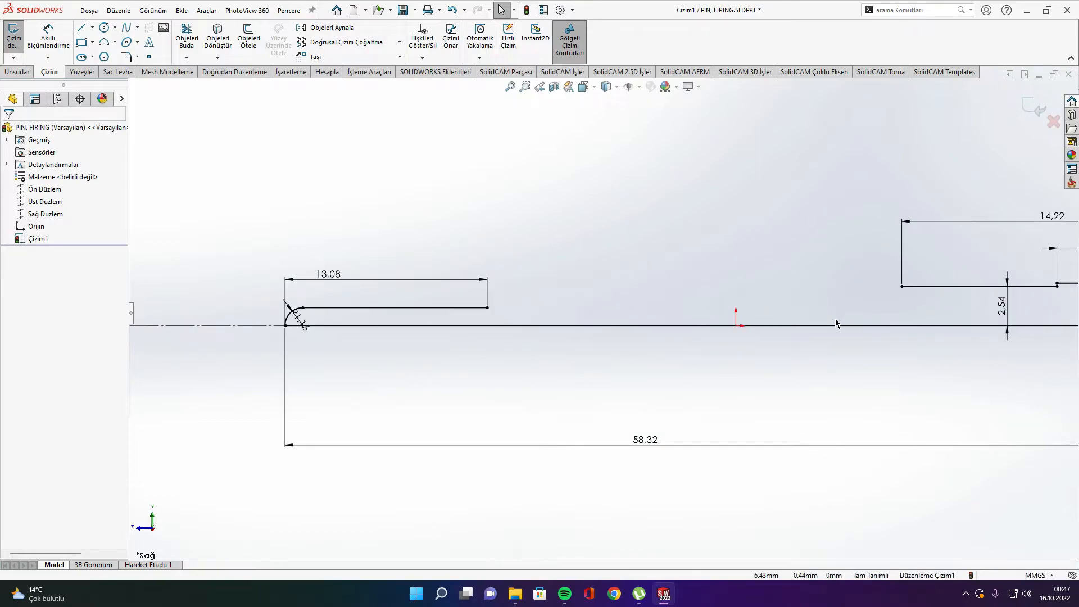
scroll(837, 321, up, 2)
scroll(865, 301, down, 2)
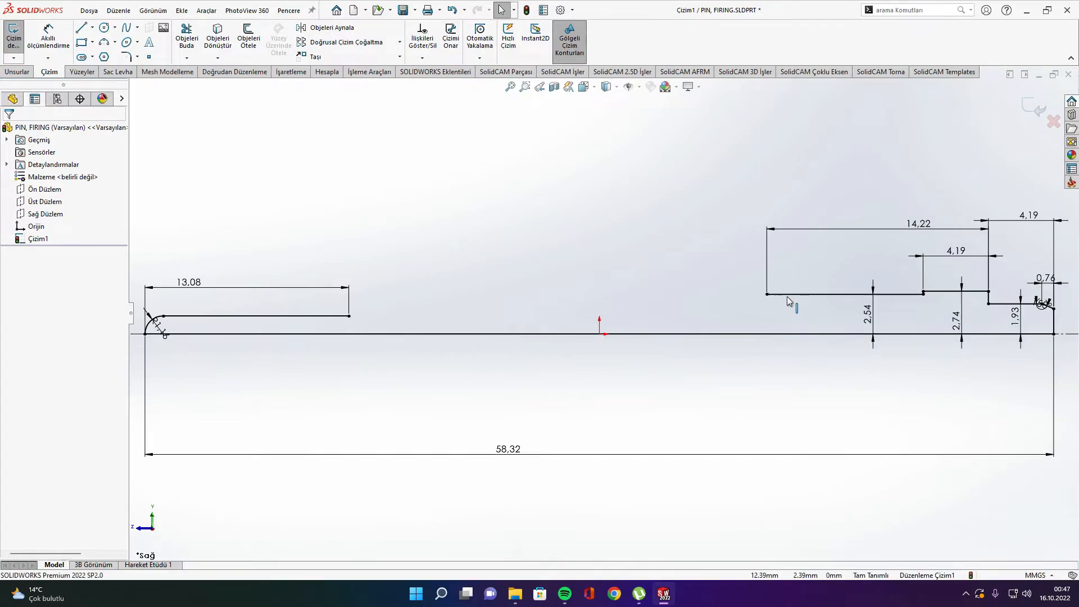
key(l)
scroll(791, 298, down, 3)
click(732, 278)
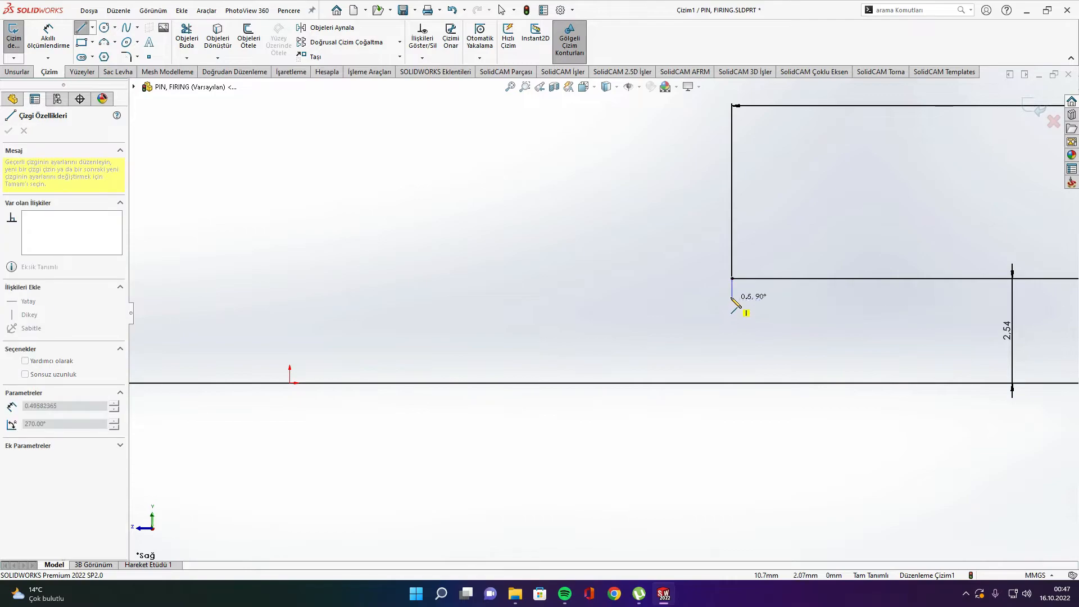
click(732, 290)
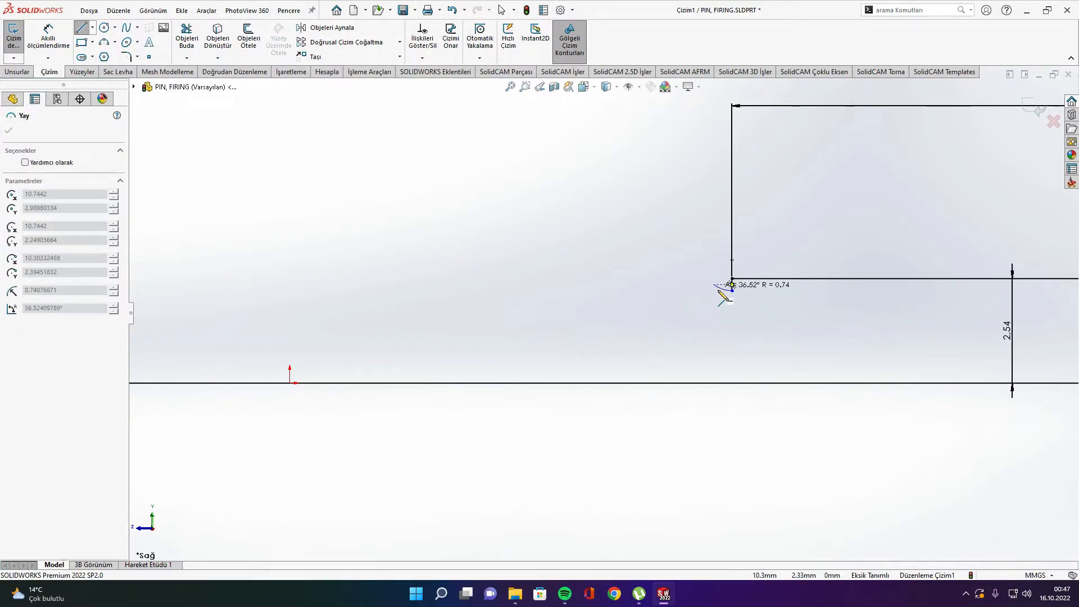
key(Escape)
Sketch a three-point arc of about 0.35 mm radius curving down and left from the short vertical line's lower end
scroll(741, 295, down, 2)
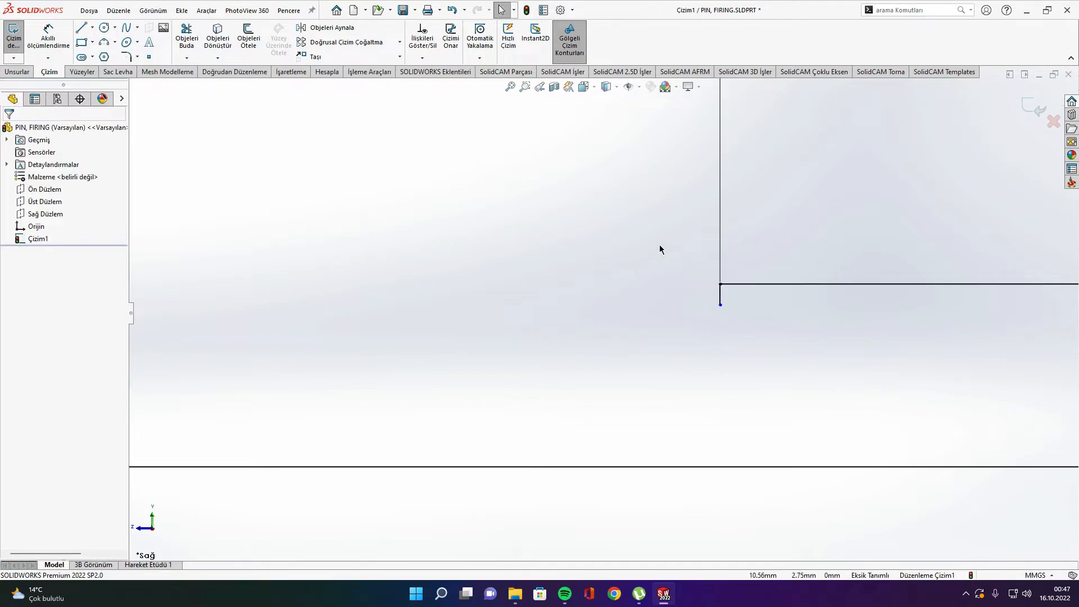
click(105, 42)
click(721, 304)
click(697, 331)
click(712, 325)
key(Escape)
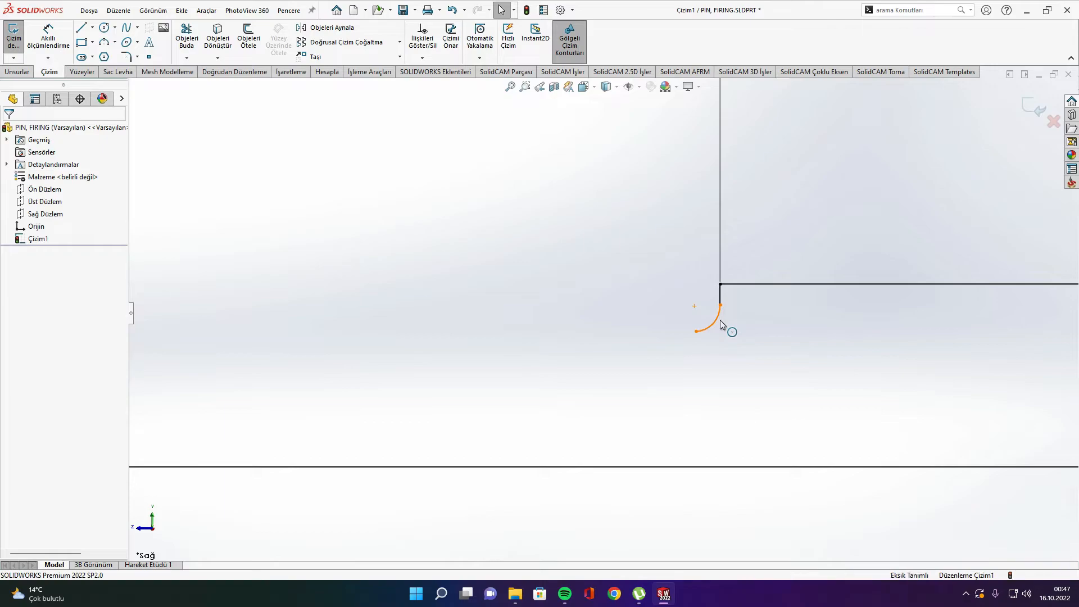
Make the small arc tangent to the short vertical line above it
click(720, 319)
ctrl+click(721, 296)
click(11, 315)
click(688, 438)
Close the profile with a sloping line about 26.5 mm long from the left horizontal line's right end to the small arc's lower end
key(f)
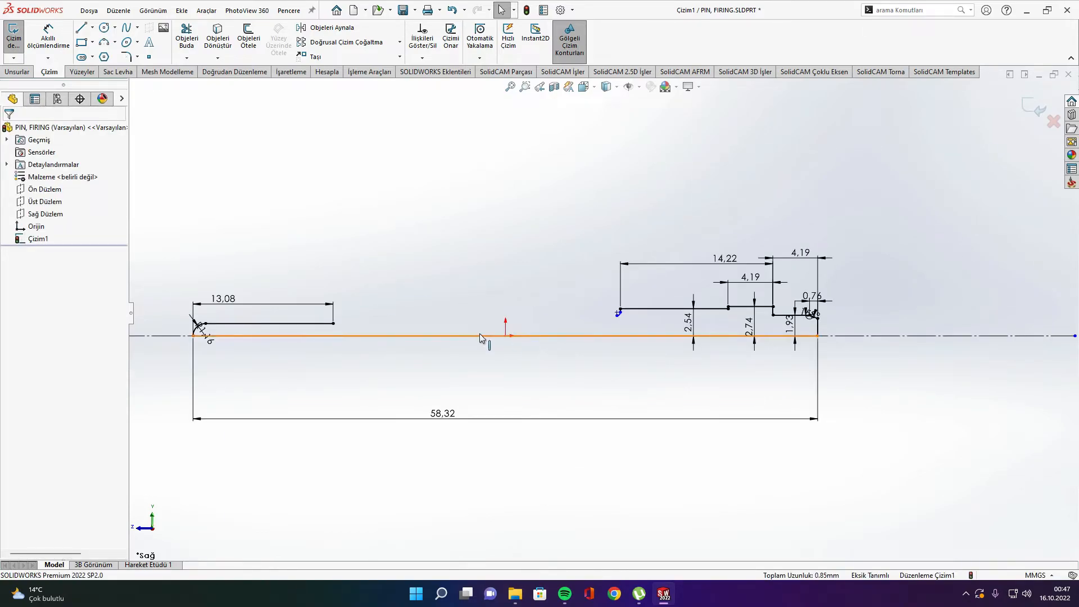
key(l)
click(334, 323)
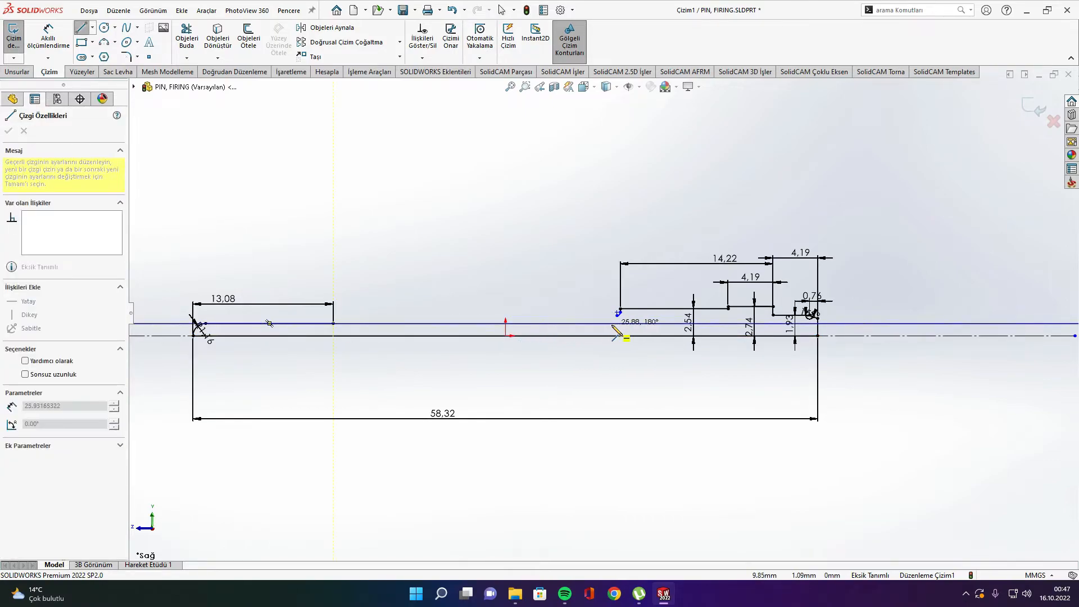
scroll(613, 326, down, 5)
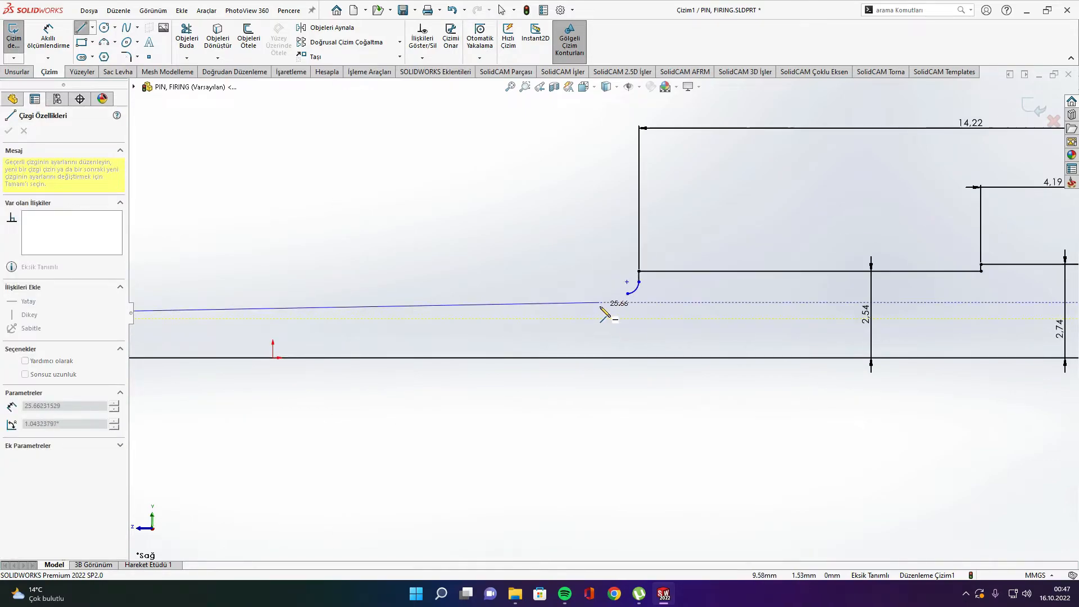
click(627, 293)
key(Escape)
Make the sloping line tangent to the small arc
click(605, 294)
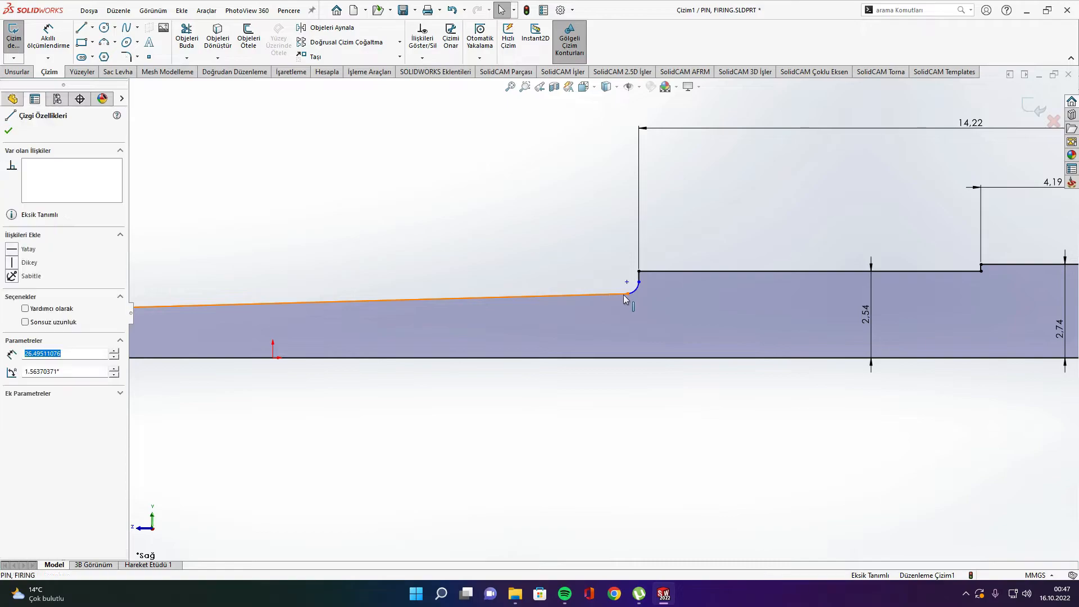
ctrl+click(634, 290)
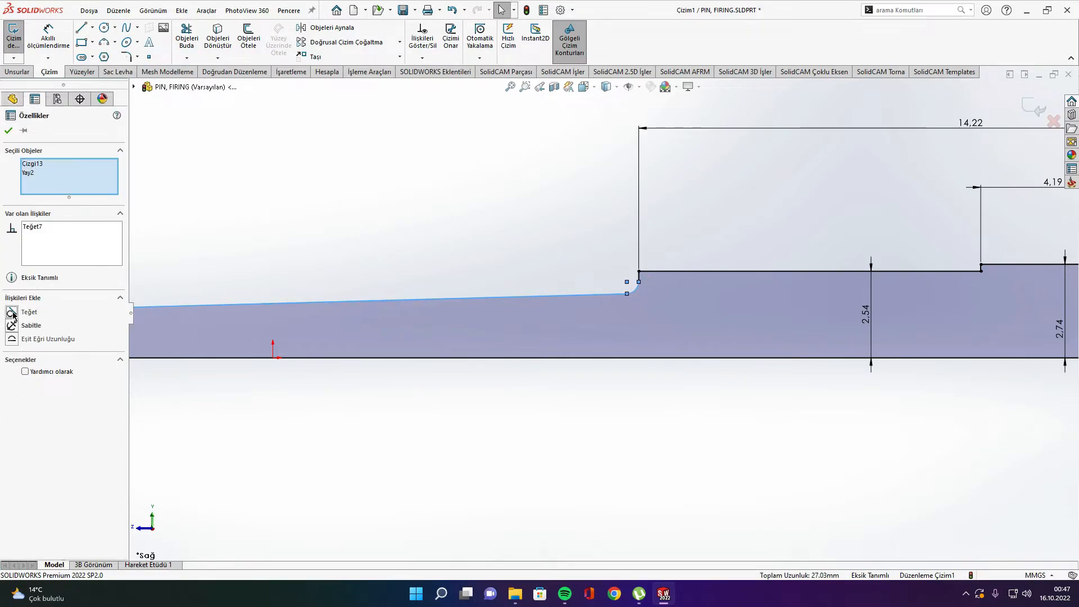
click(11, 313)
key(d)
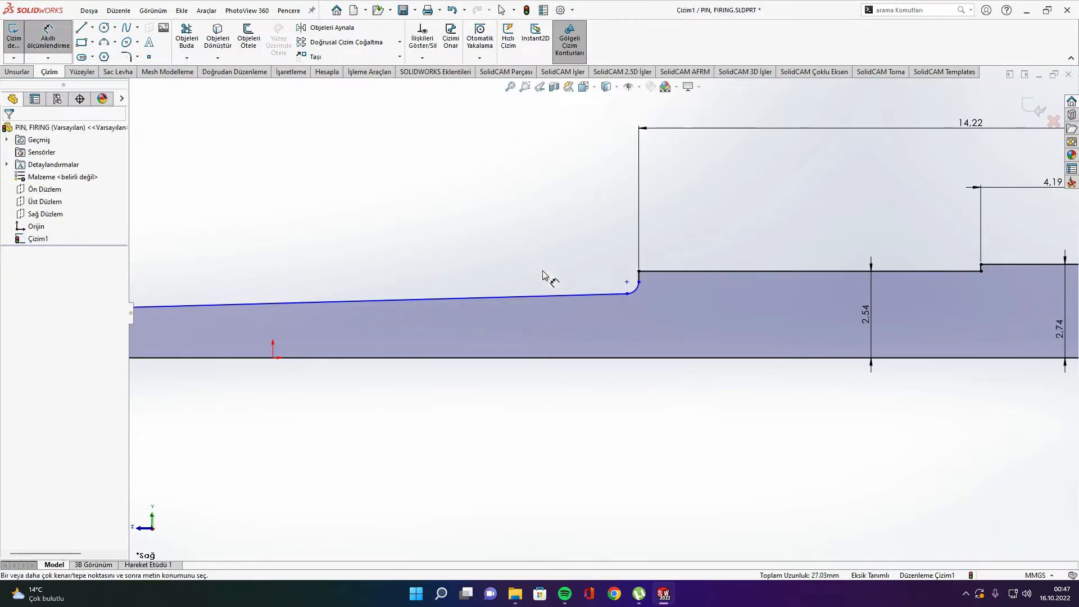
scroll(545, 275, up, 5)
scroll(614, 304, down, 8)
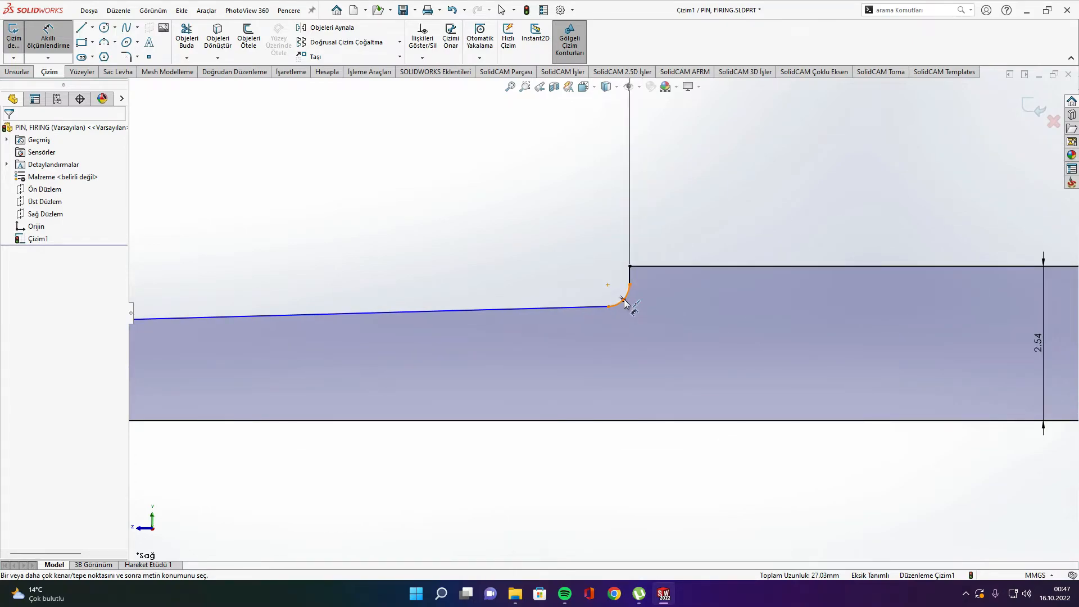
click(625, 303)
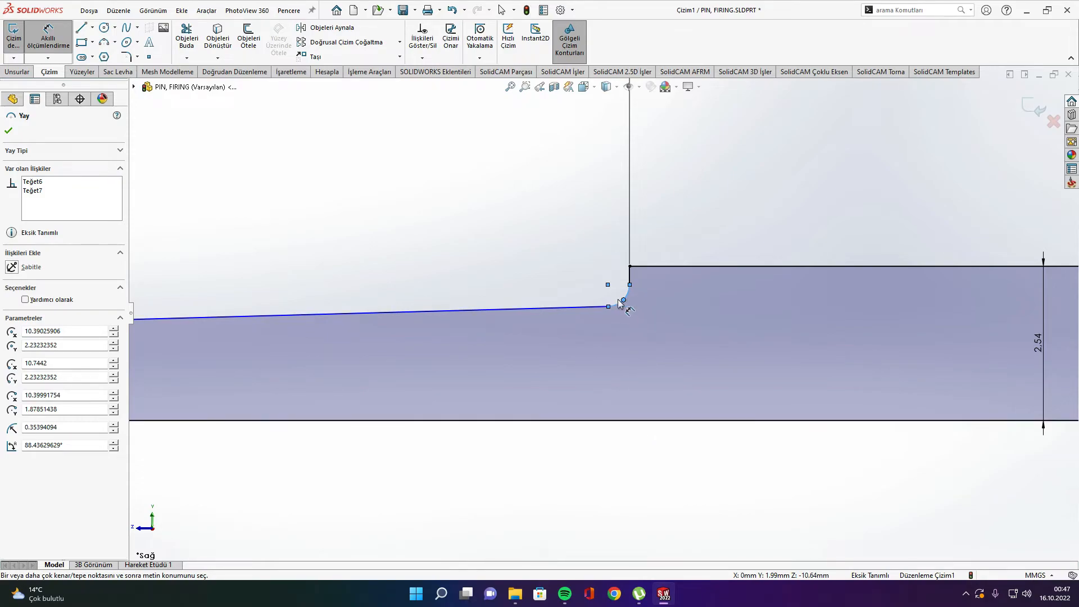
key(Escape)
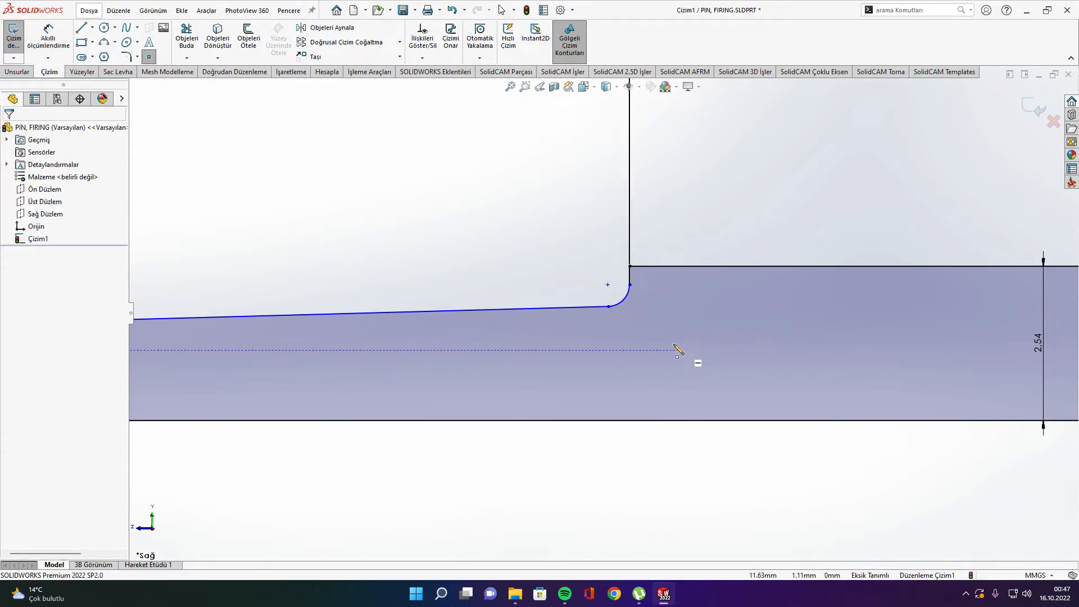
Place a sketch point at the small arc's midpoint and dimension it 1.9431 mm above the profile's horizontal base line
click(631, 299)
key(Escape)
right_drag(609, 325, 484, 156)
click(624, 300)
click(652, 420)
click(679, 352)
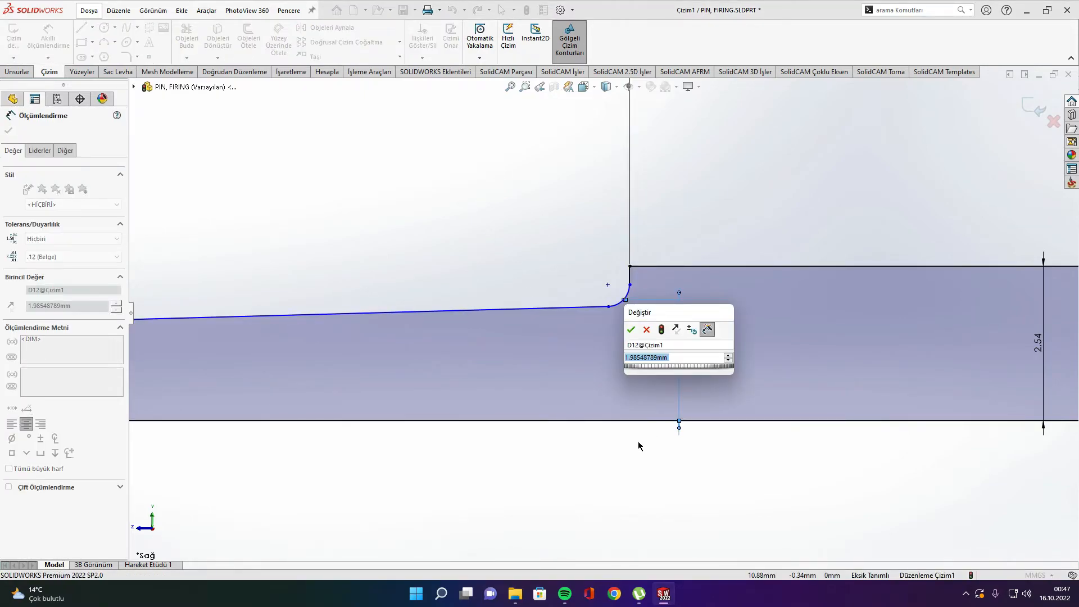
text(1.)
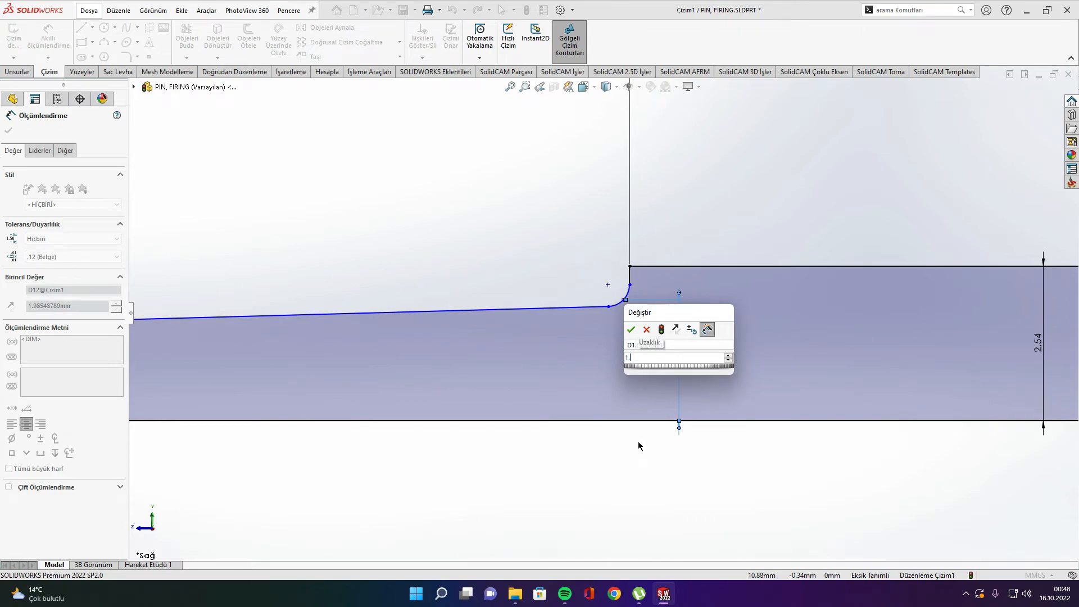
text(9431)
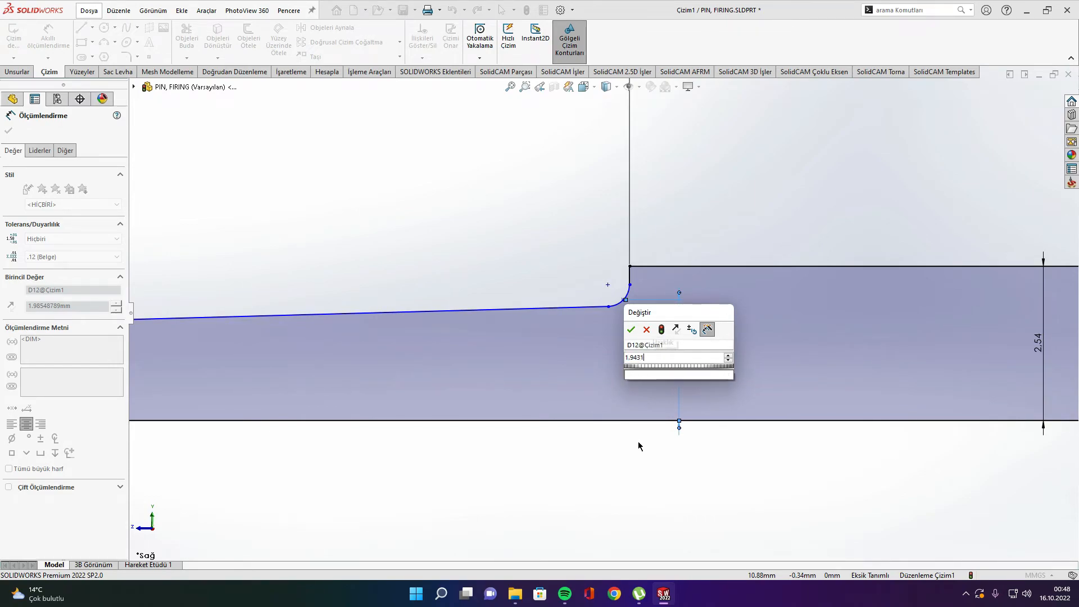
key(Return)
Dimension the small arc's radius as 0.254 mm
click(623, 306)
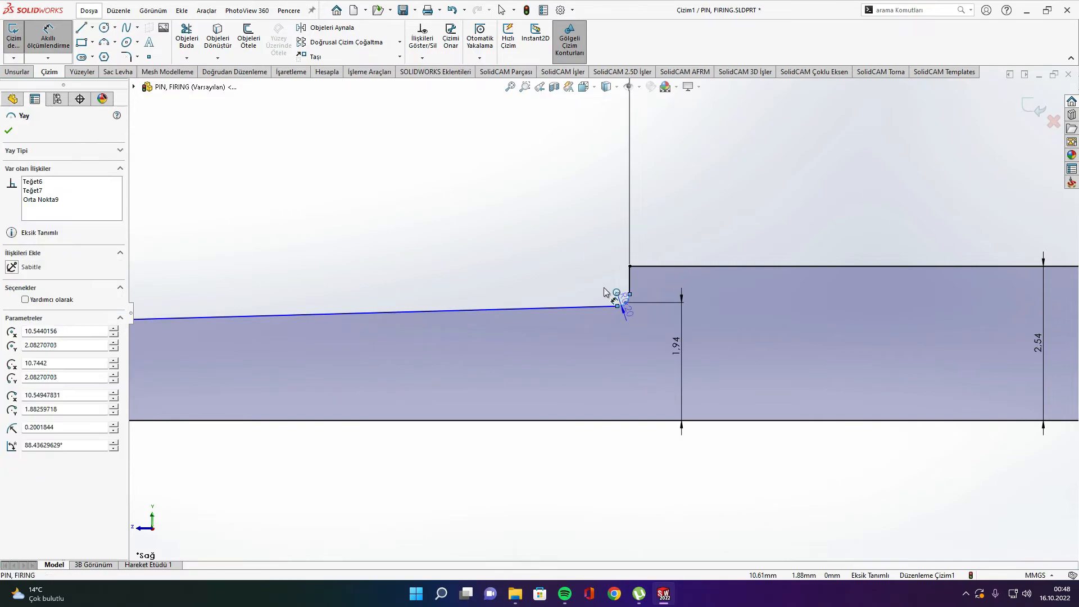
click(583, 271)
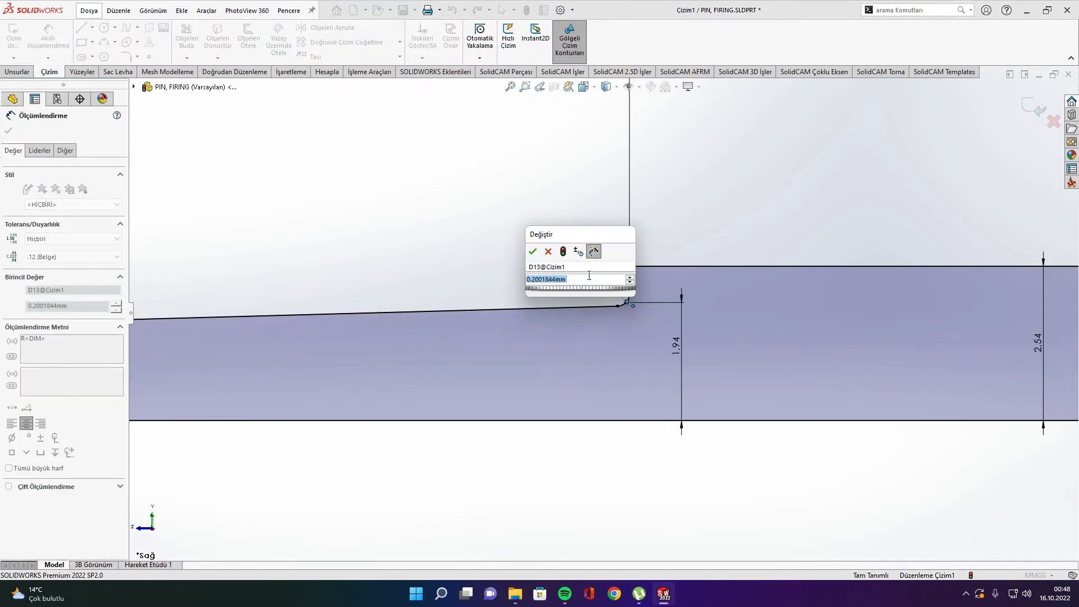
text(0.25)
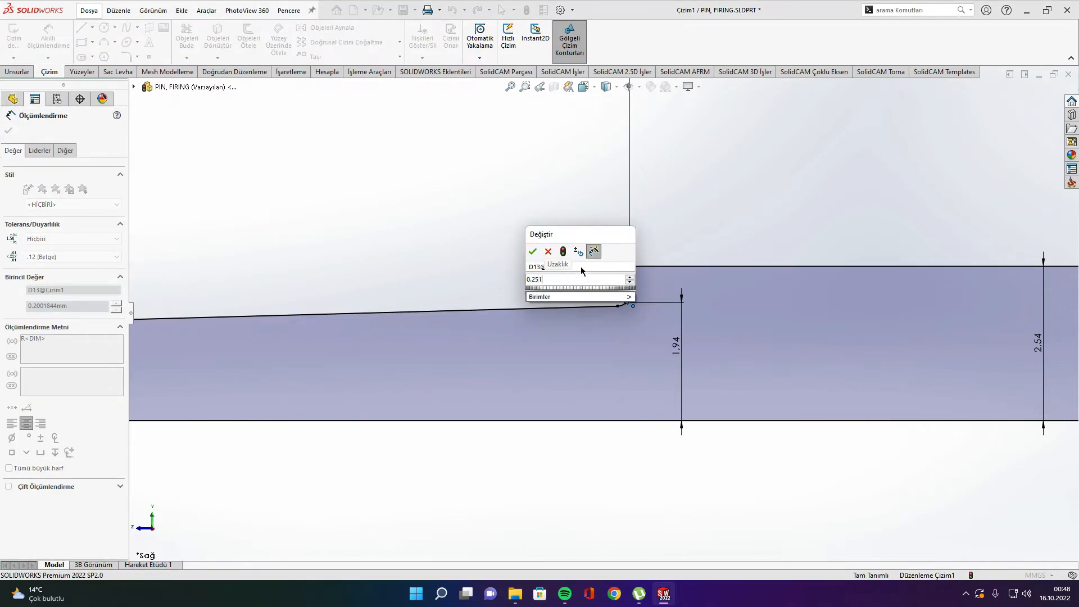
key(Return)
key(f)
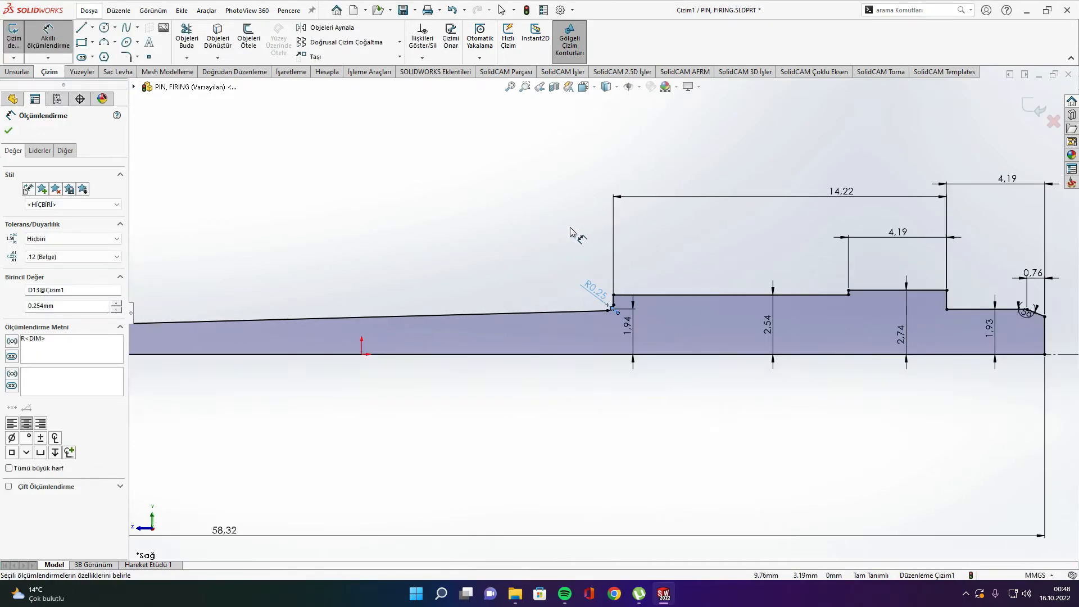
key(Escape)
Revolve the closed half-profile 360 degrees around the centerline into a solid firing pin
key(f)
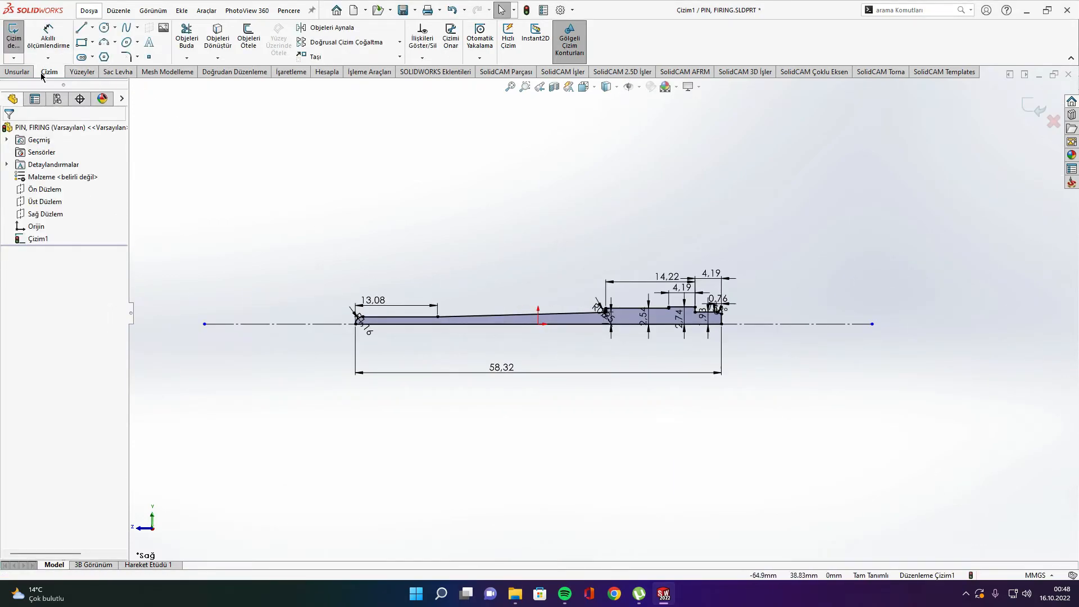
click(17, 72)
click(61, 39)
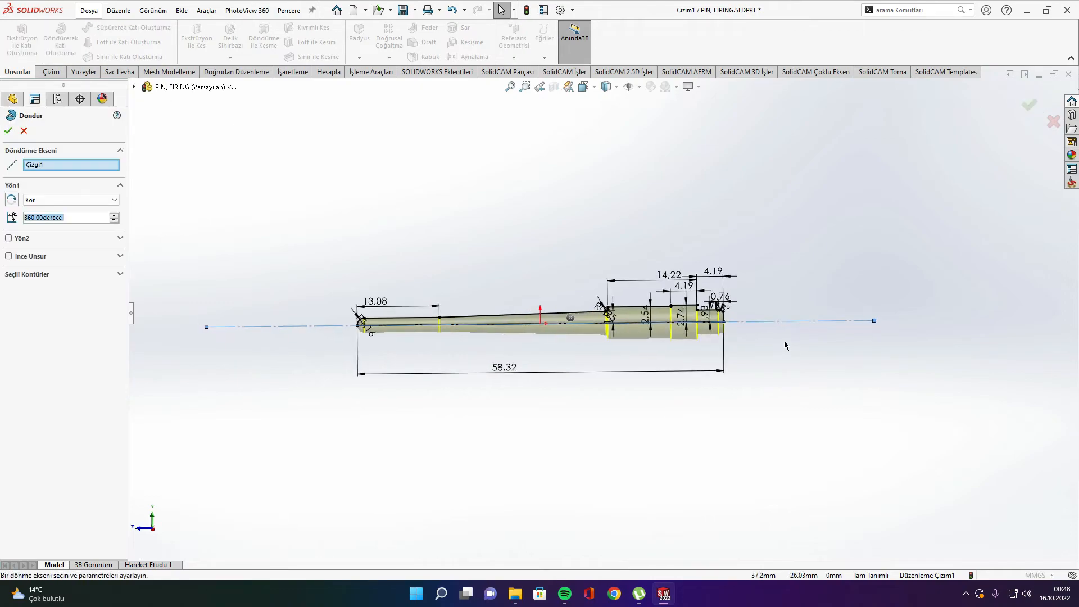
click(8, 130)
middle_drag(519, 252, 489, 306)
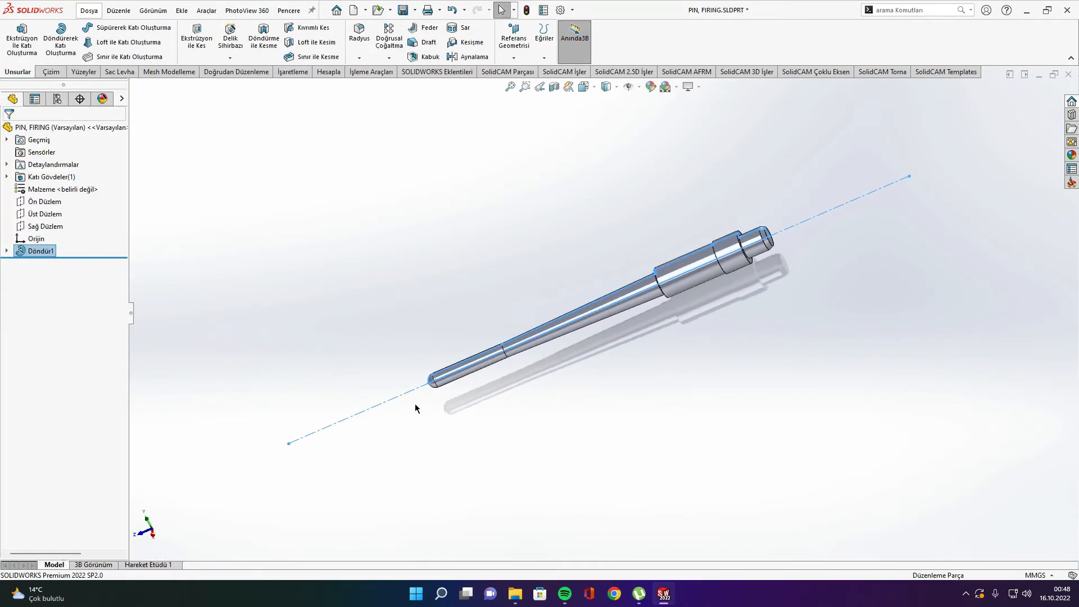
click(393, 396)
Assign the ASTM A36 steel material to the part
right_click(44, 192)
click(67, 198)
scroll(409, 354, down, 1)
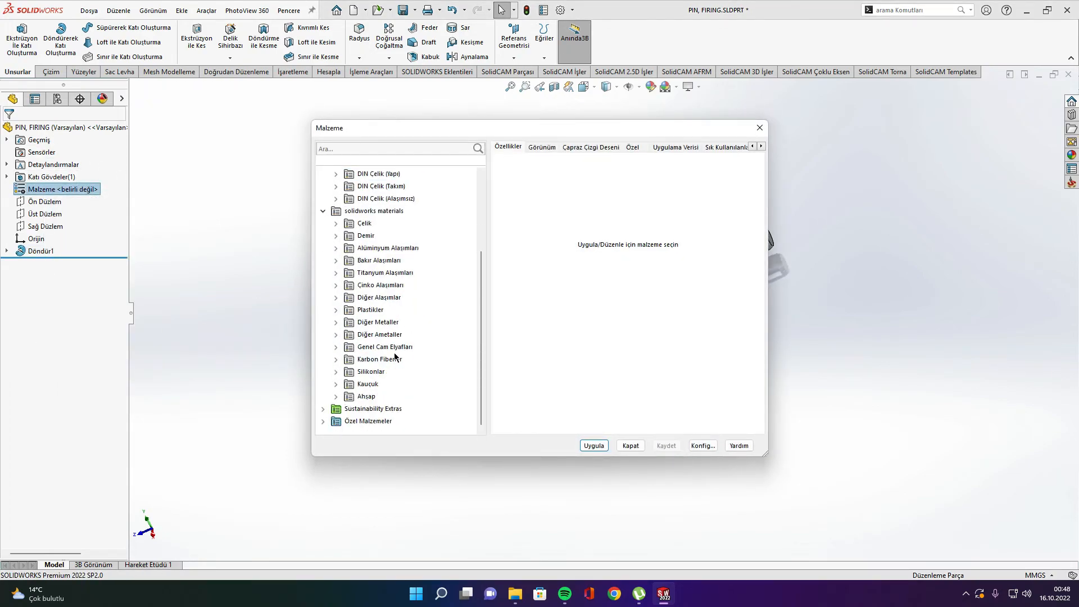
click(336, 224)
scroll(413, 257, down, 4)
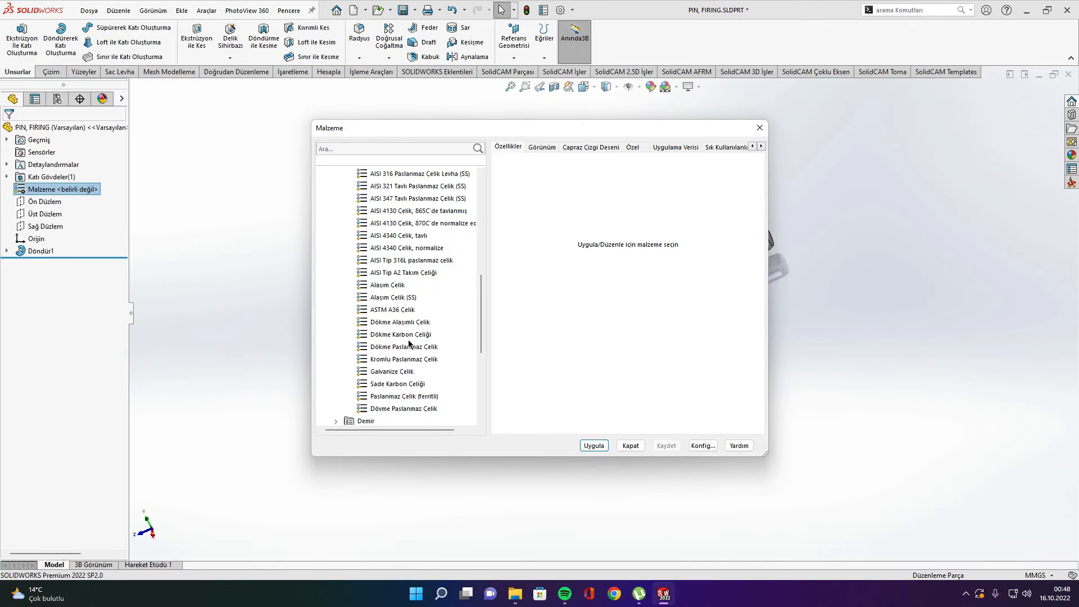
click(400, 310)
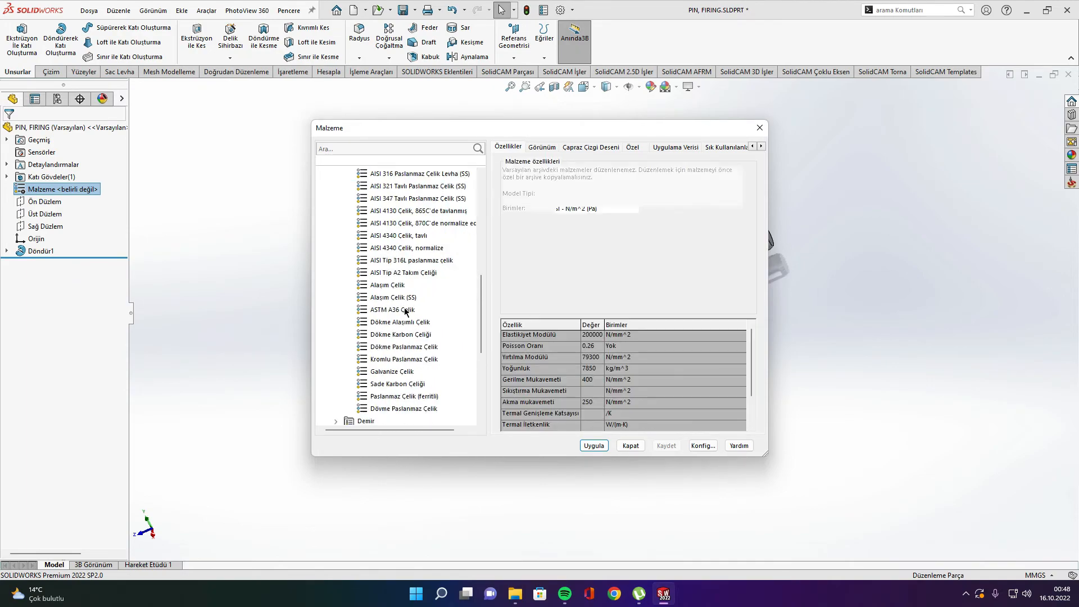
click(593, 447)
click(627, 447)
Fillet the inner circular edge where the long cylinder meets the larger collar with a 0.381 mm radius
middle_drag(628, 448, 826, 361)
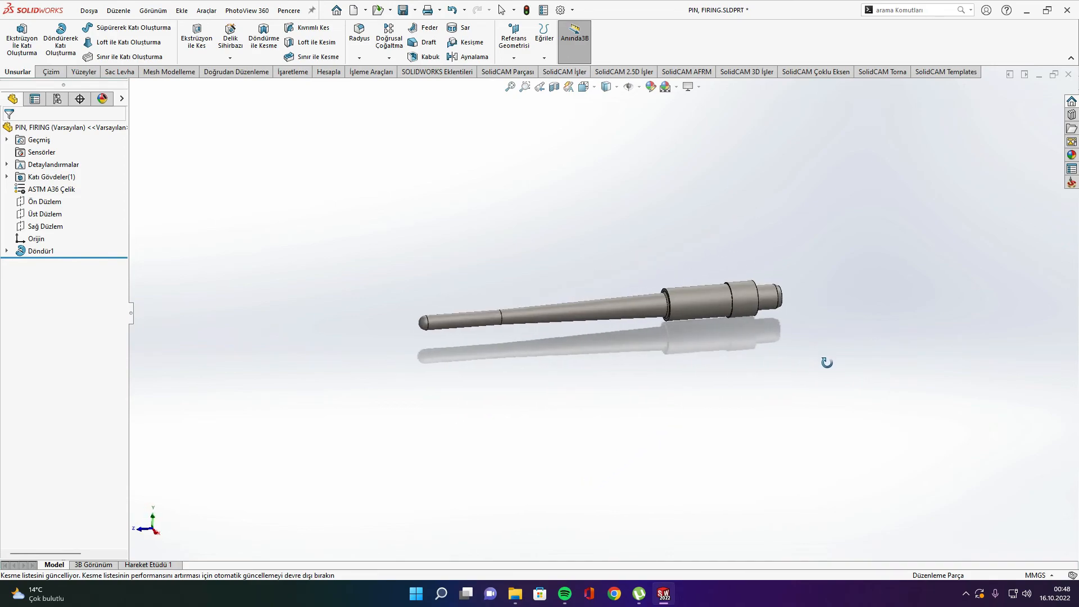
scroll(685, 243, down, 5)
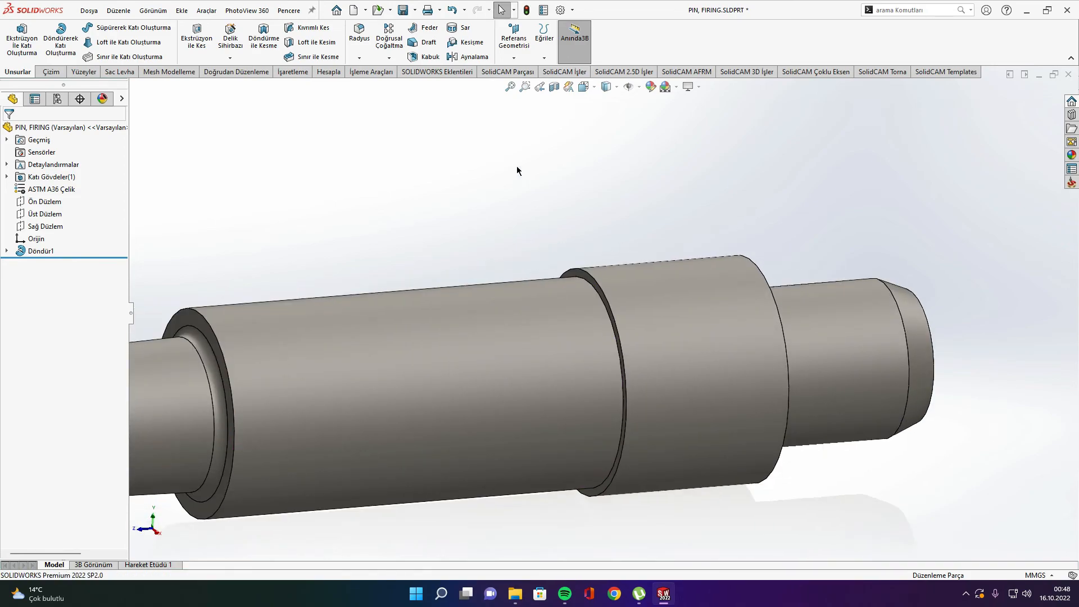
click(363, 35)
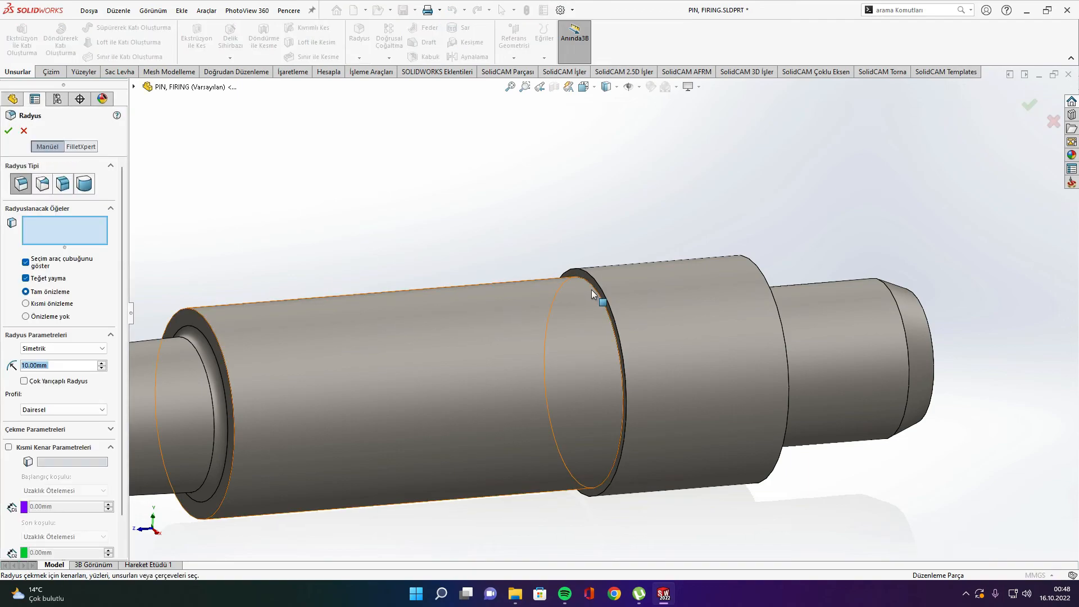
click(595, 288)
text(0,381)
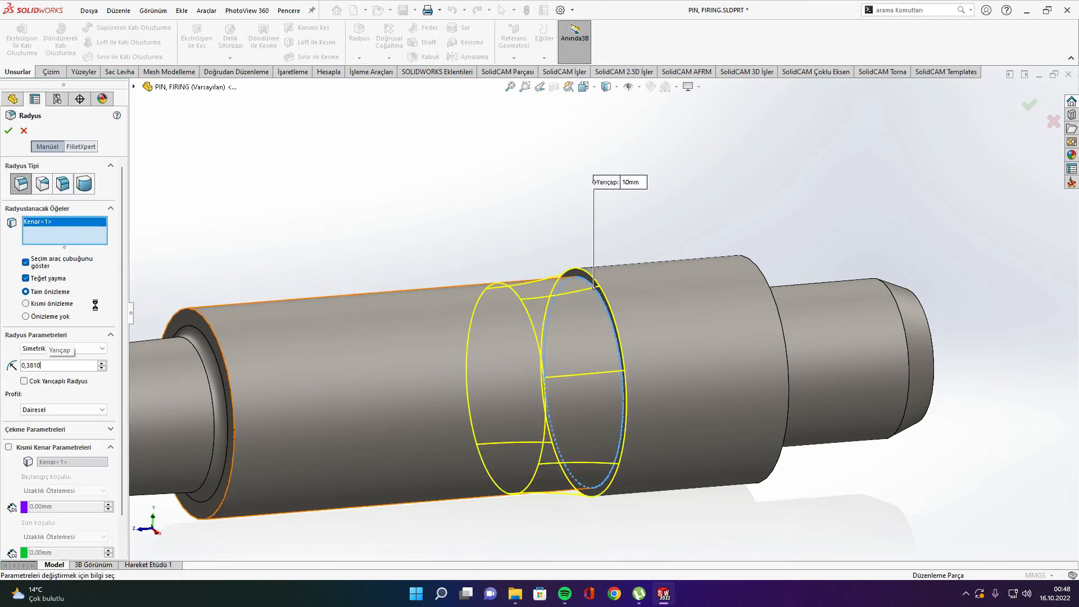
text(0)
key(Return)
scroll(504, 213, up, 5)
middle_drag(504, 214, 498, 336)
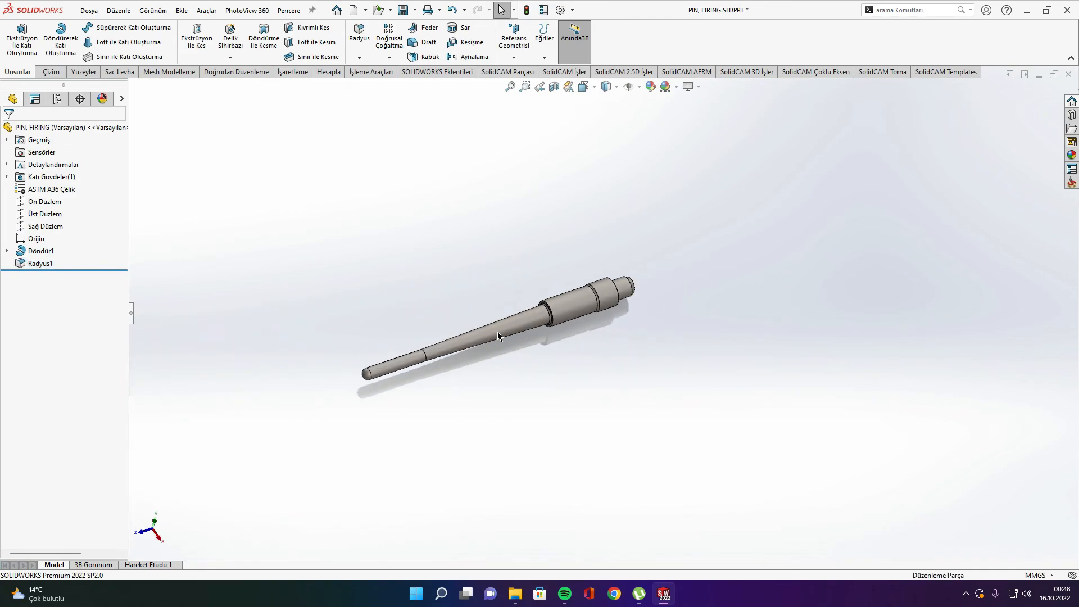